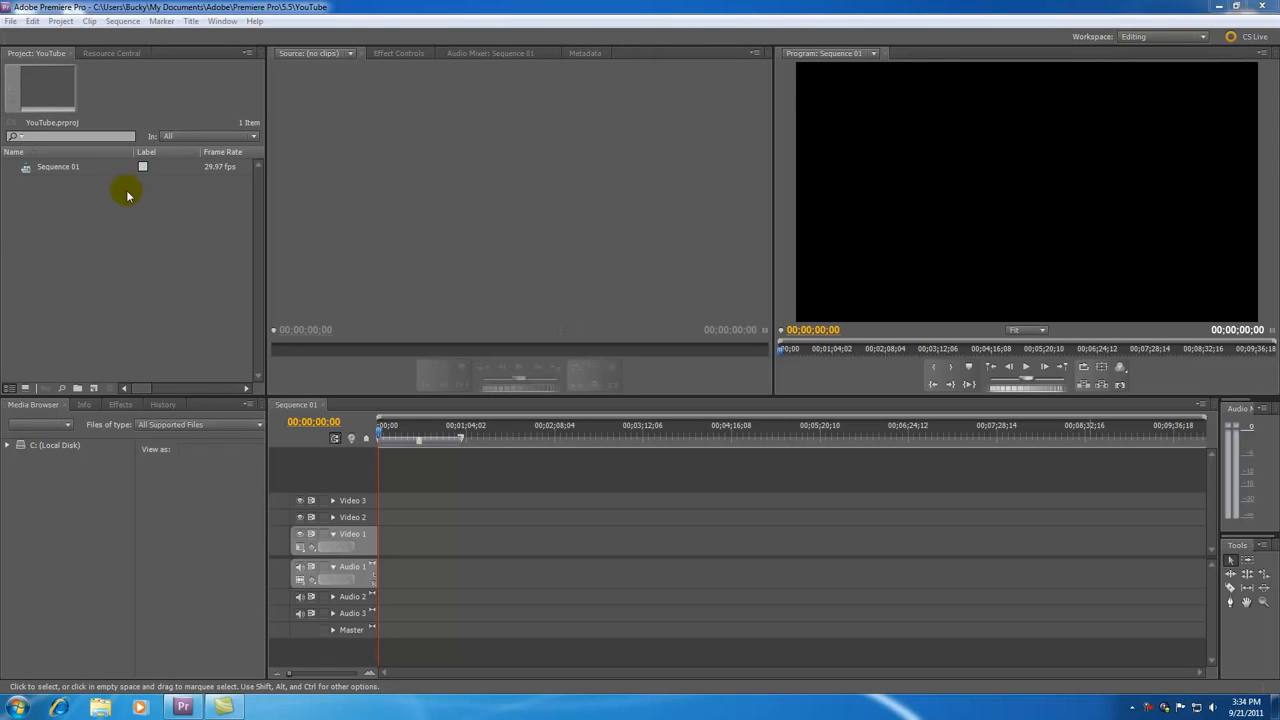
- Open the 9_15_2011 project and move the timeline playhead to 00;00;13;06
click(106, 53)
click(40, 57)
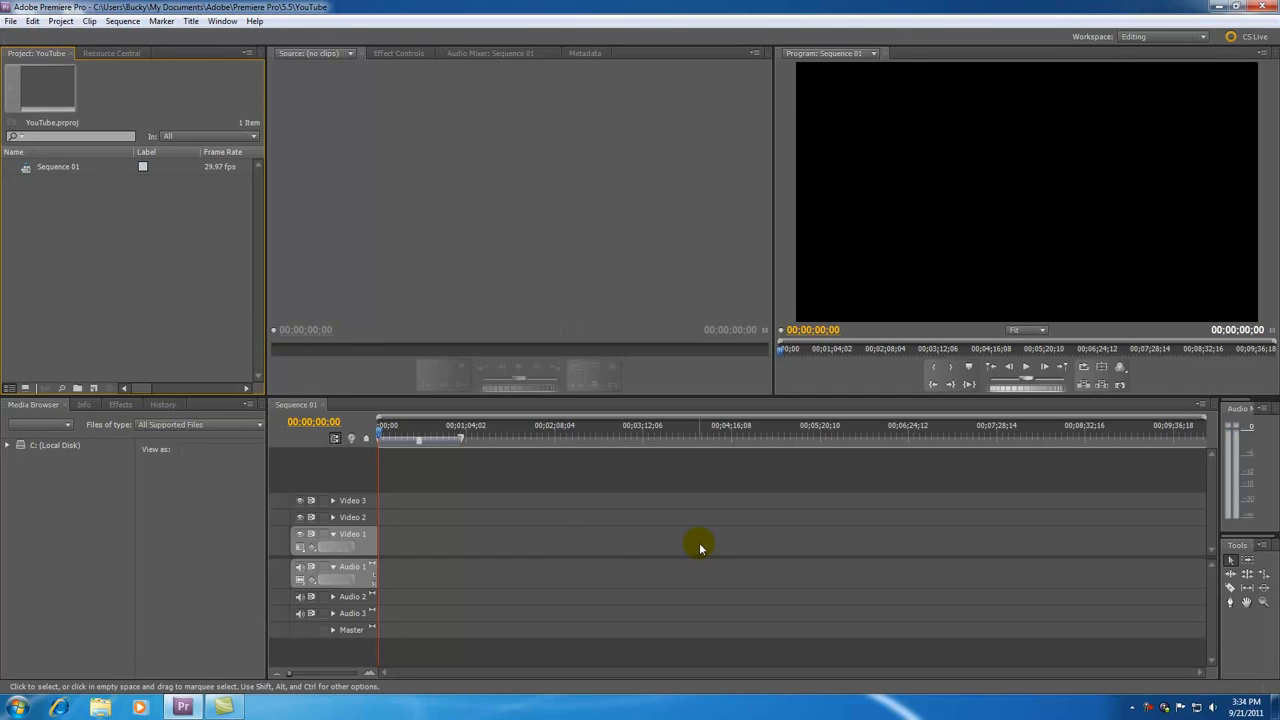
click(10, 21)
click(42, 48)
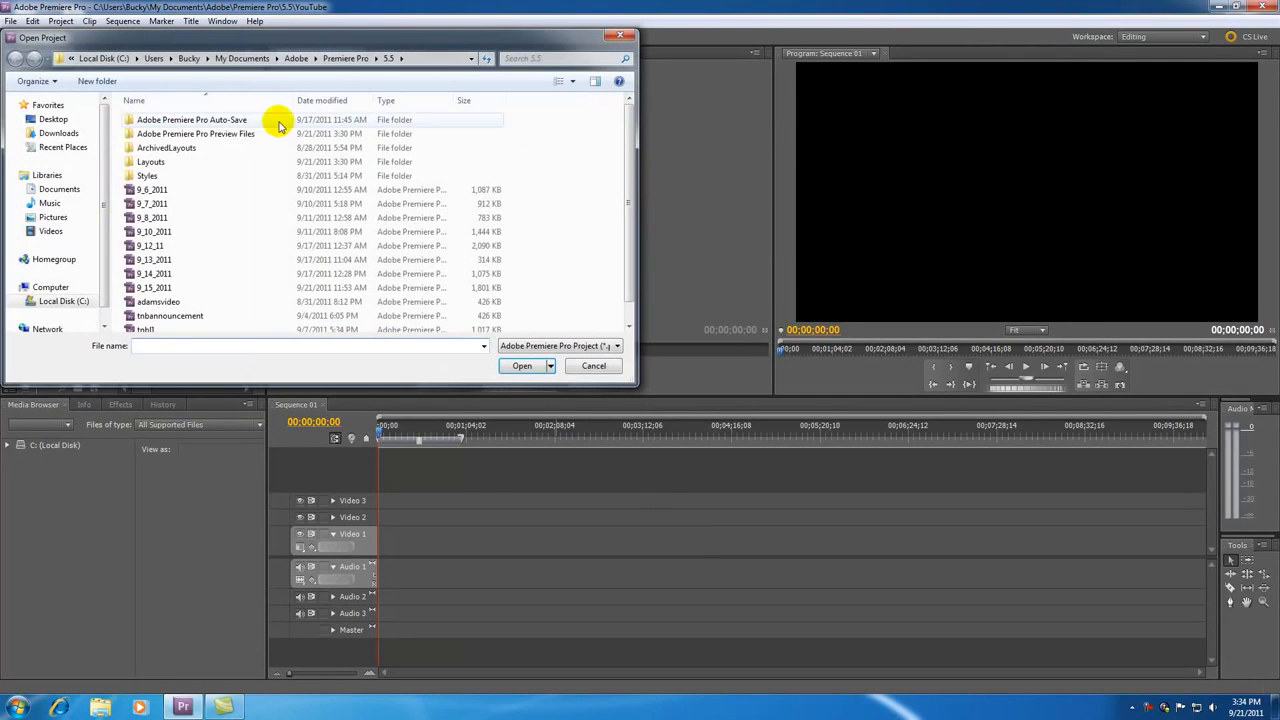
double_click(140, 287)
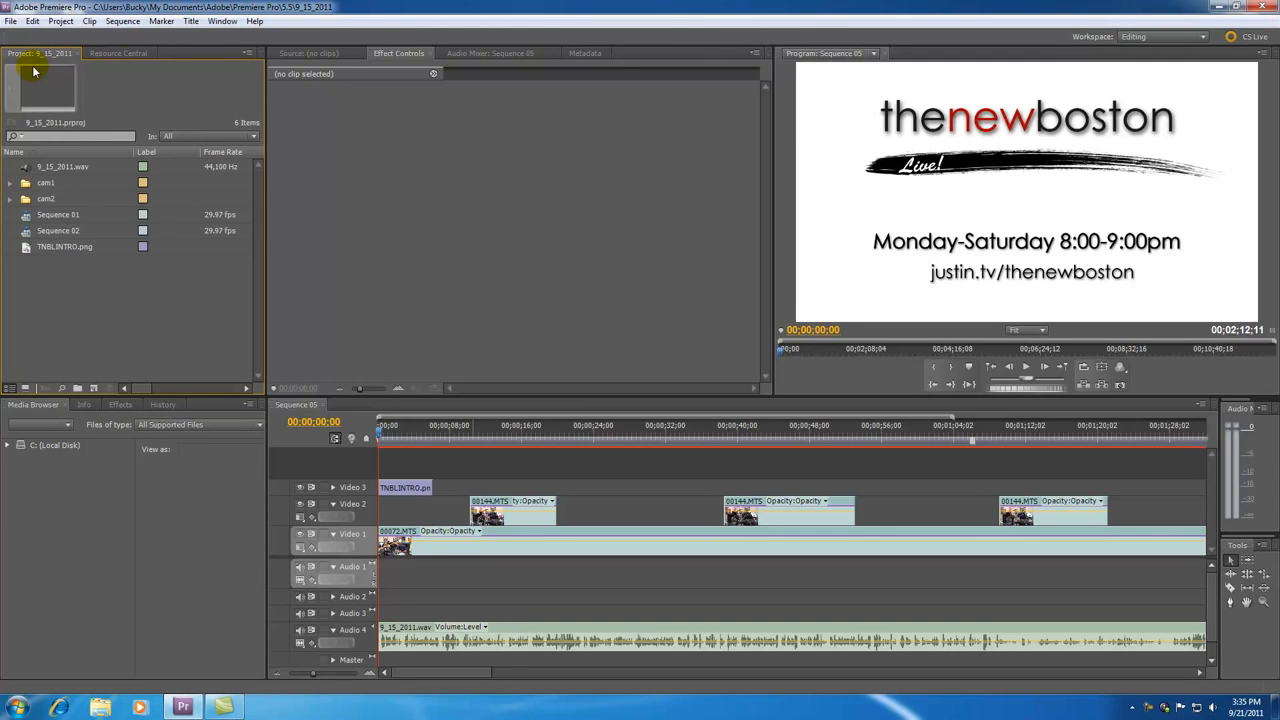
click(455, 428)
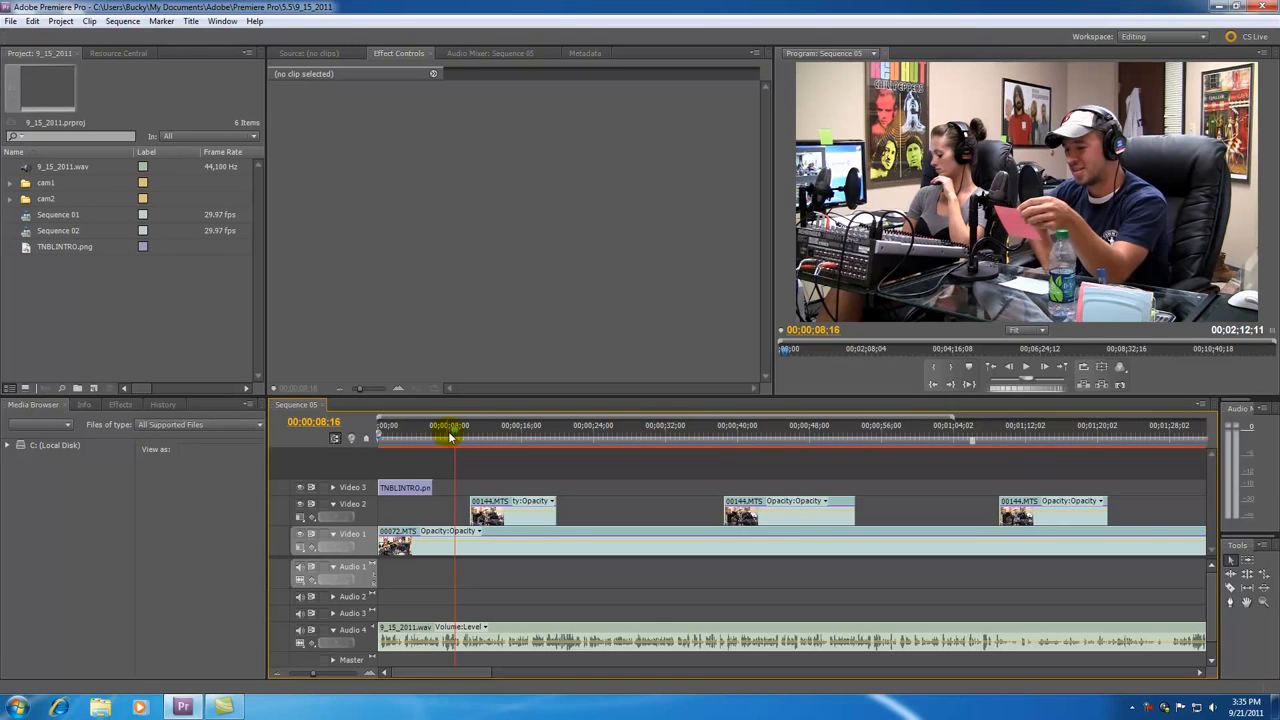
drag(455, 435, 497, 433)
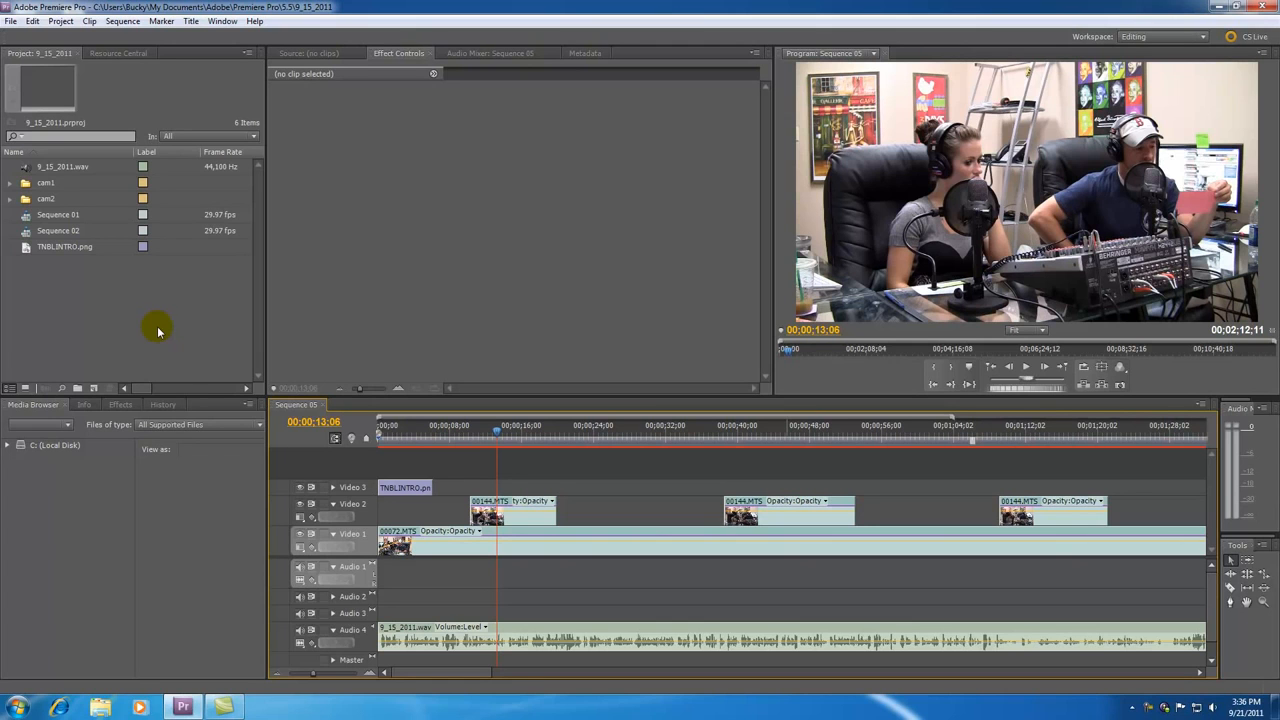
click(10, 24)
click(57, 298)
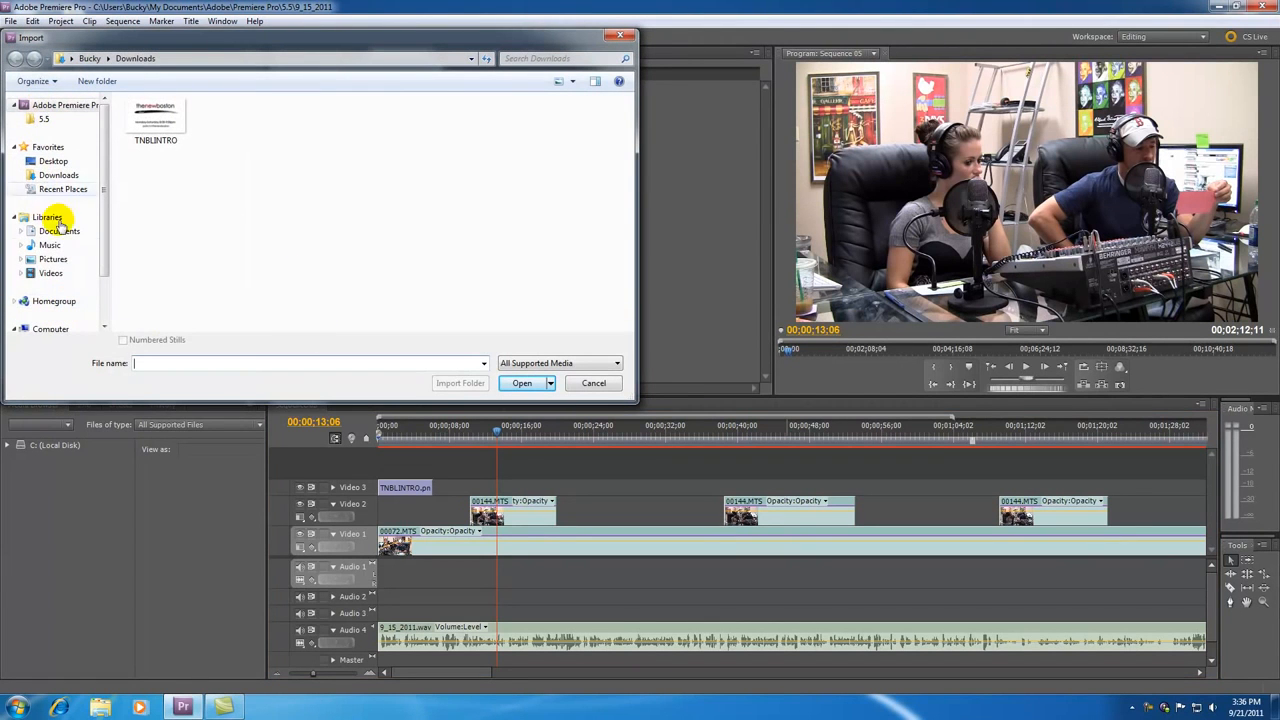
scroll(100, 258, down, 1)
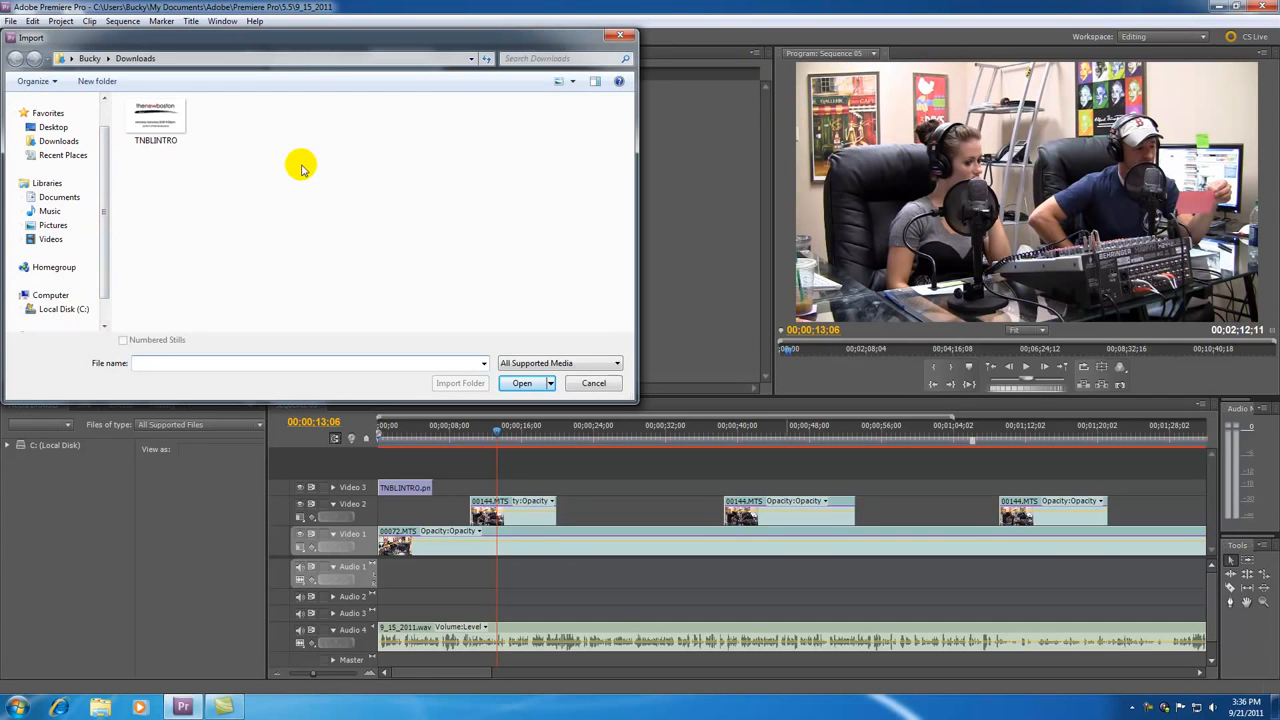
double_click(150, 118)
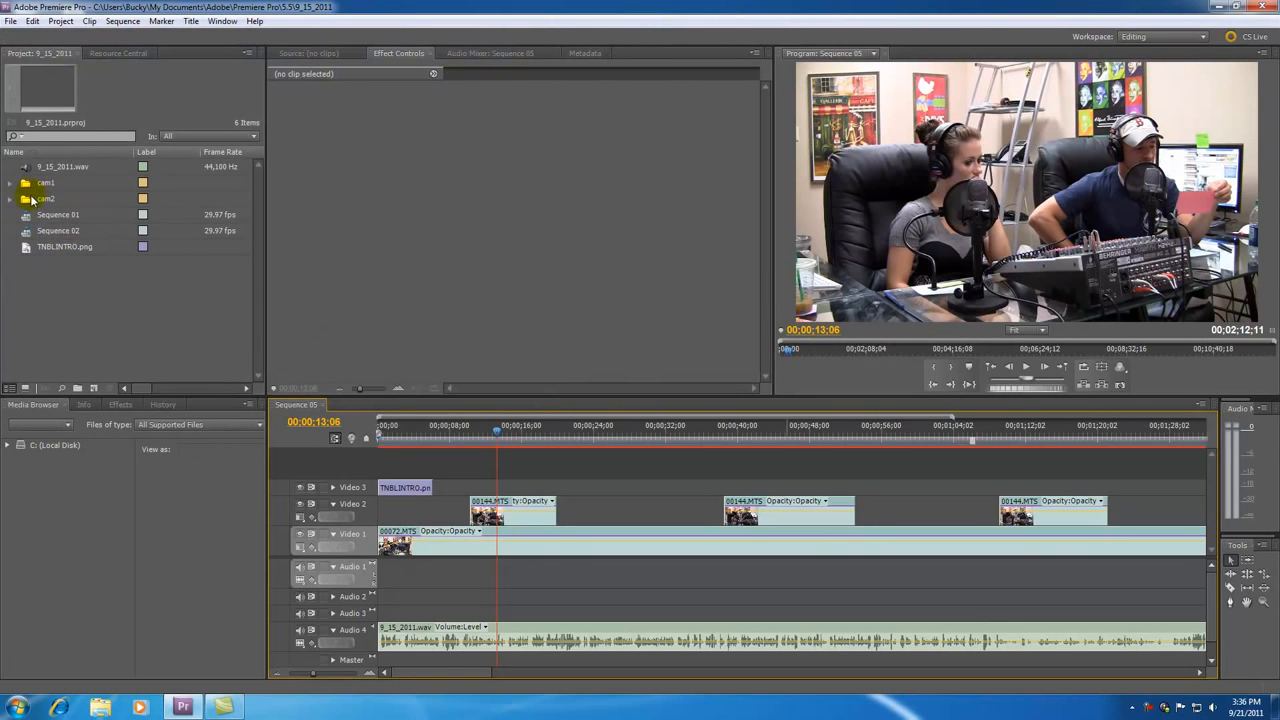
- Expand the cam1 bin and check the thumbnails and clip details of 00067.MTS through 00071.MTS
click(10, 183)
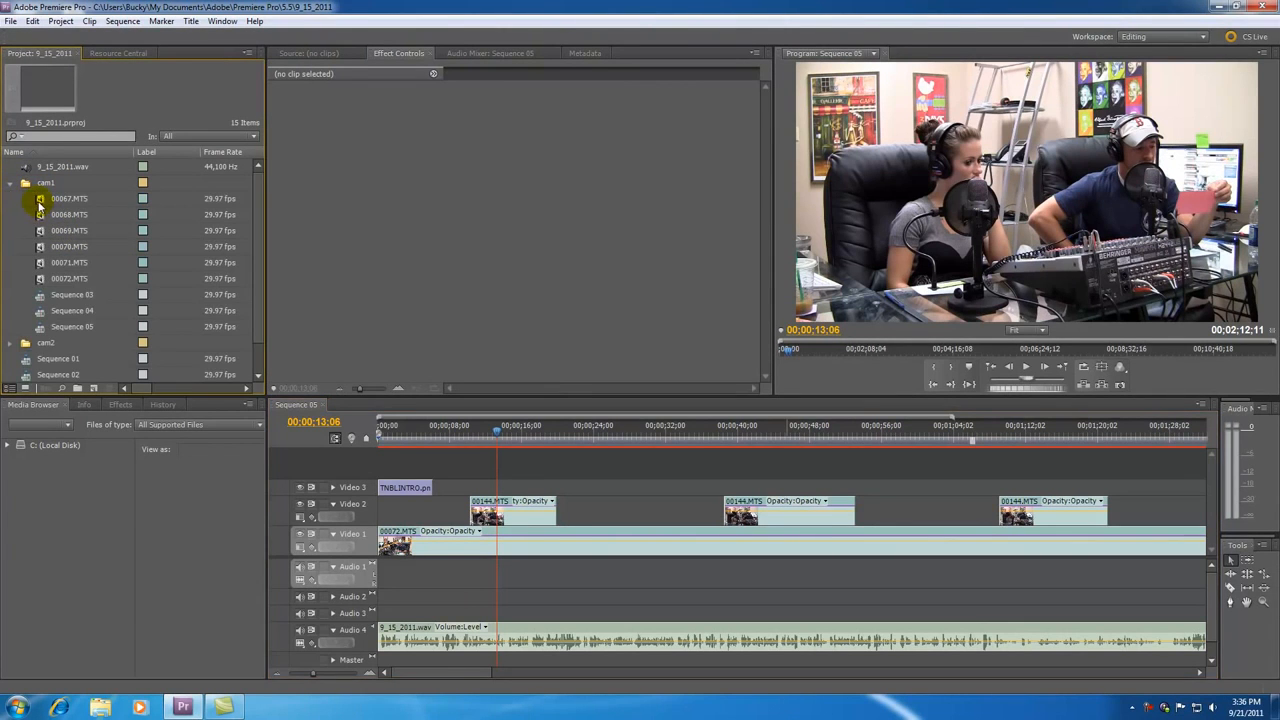
click(40, 203)
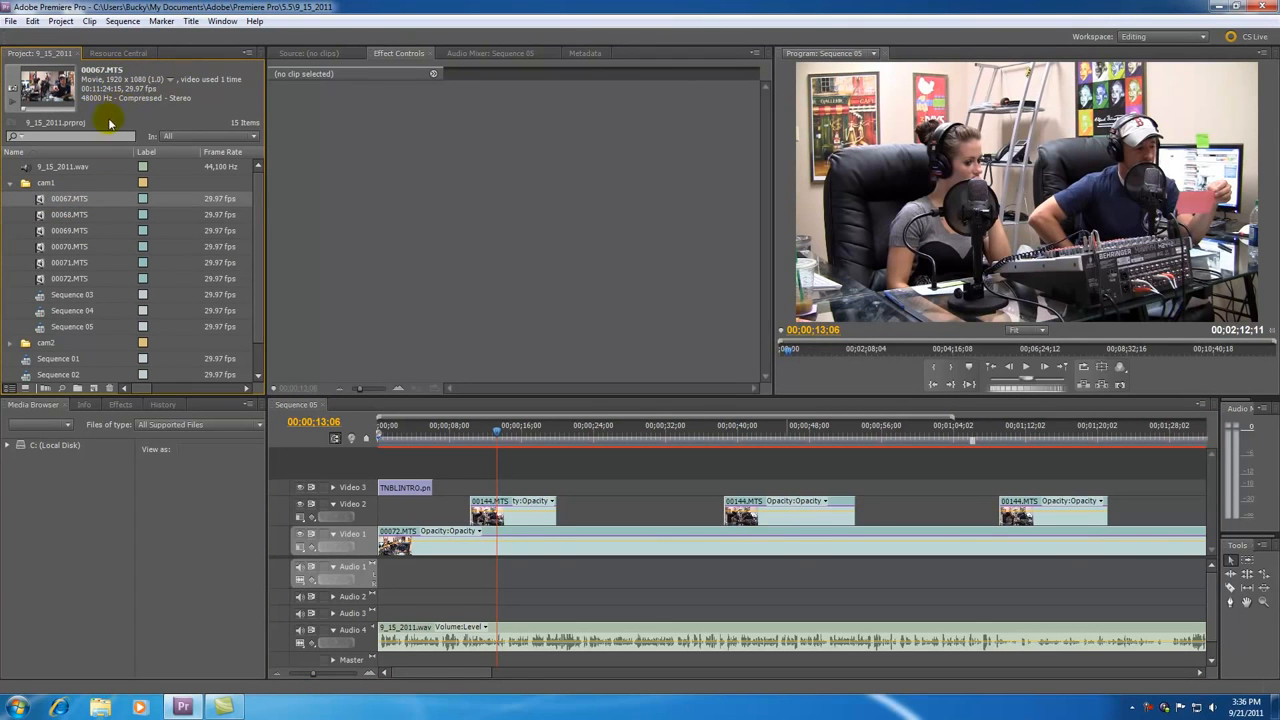
click(44, 215)
click(42, 231)
click(42, 247)
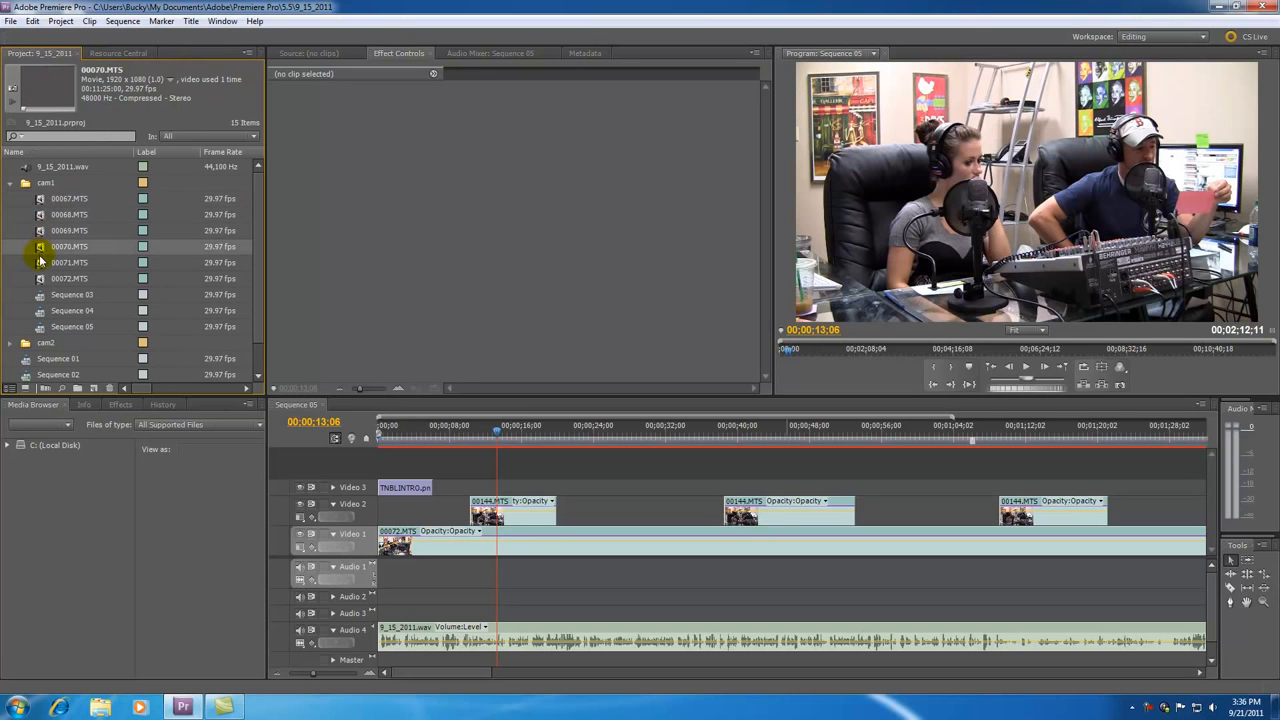
click(43, 263)
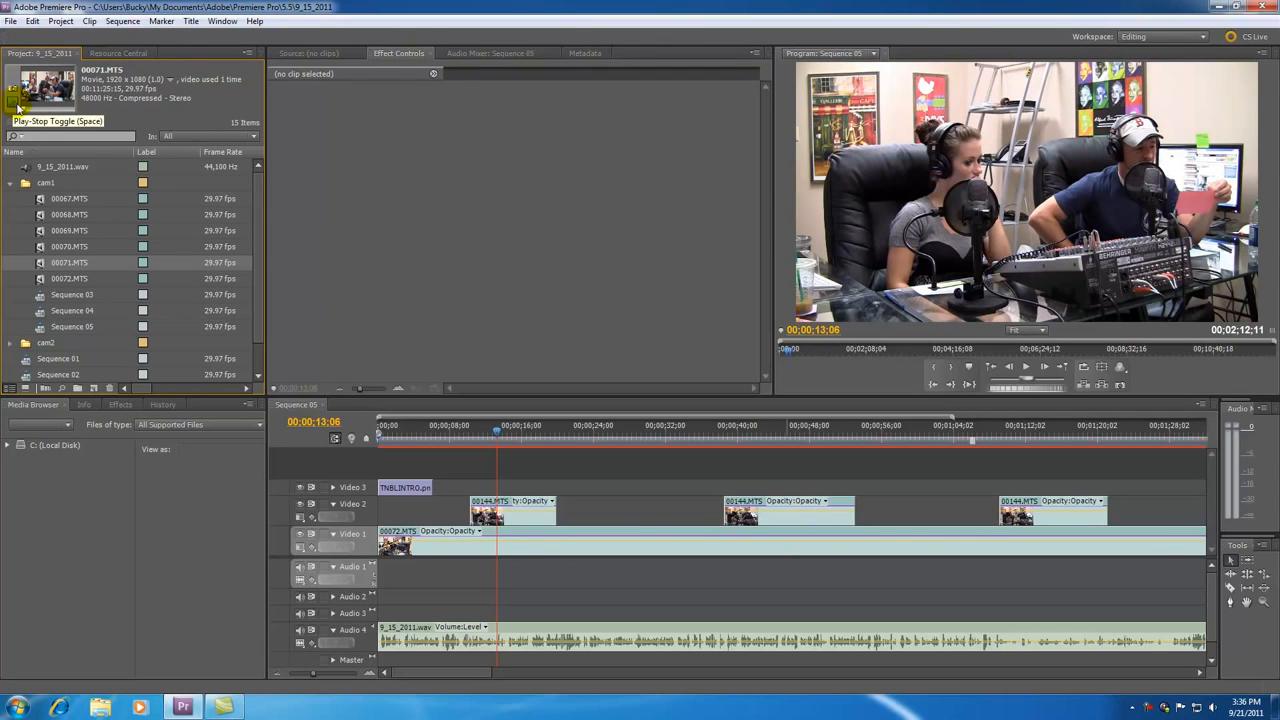
- Play the thumbnail preview of 00071.MTS and load the clip into the Source monitor, leaving the cam1 bin collapsed
click(12, 105)
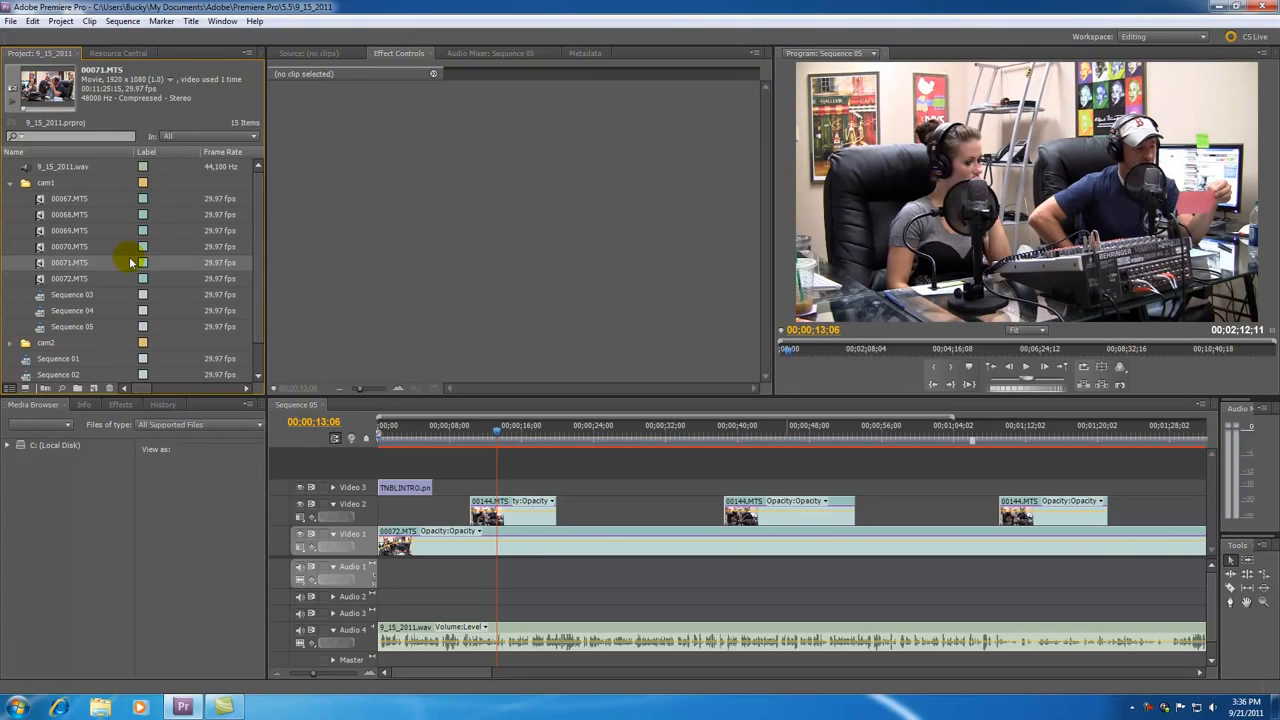
double_click(40, 266)
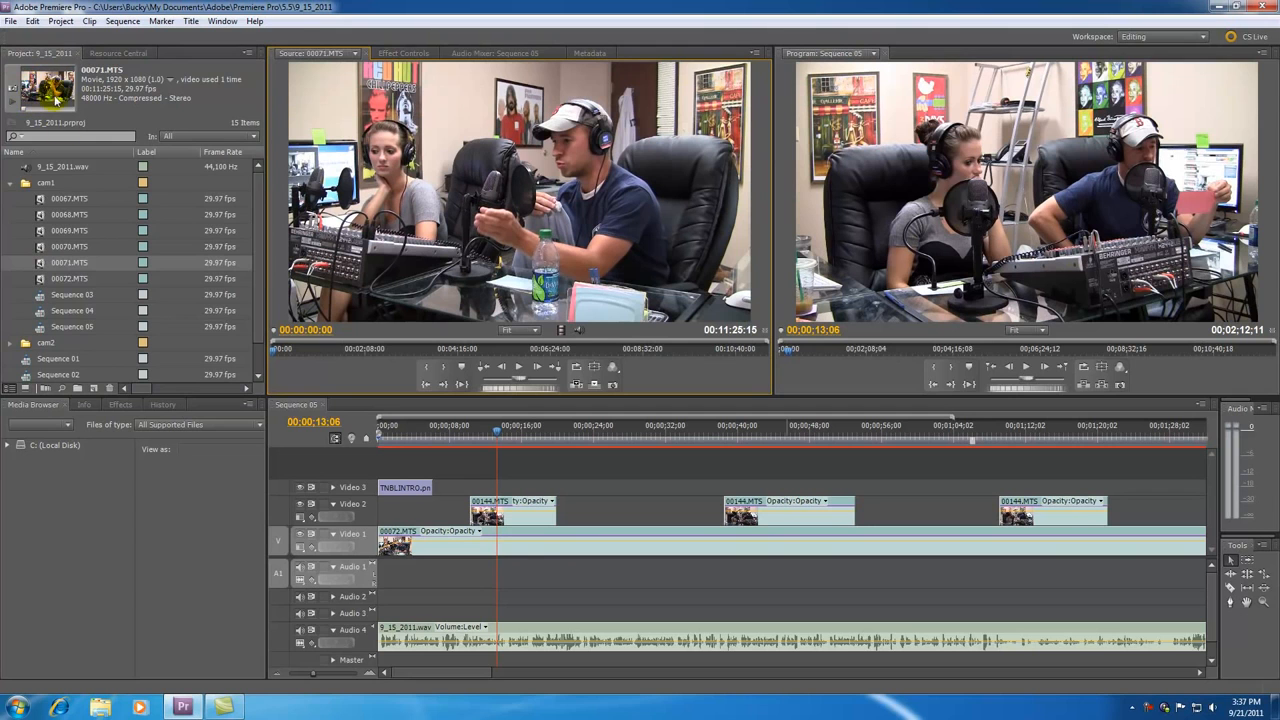
click(12, 184)
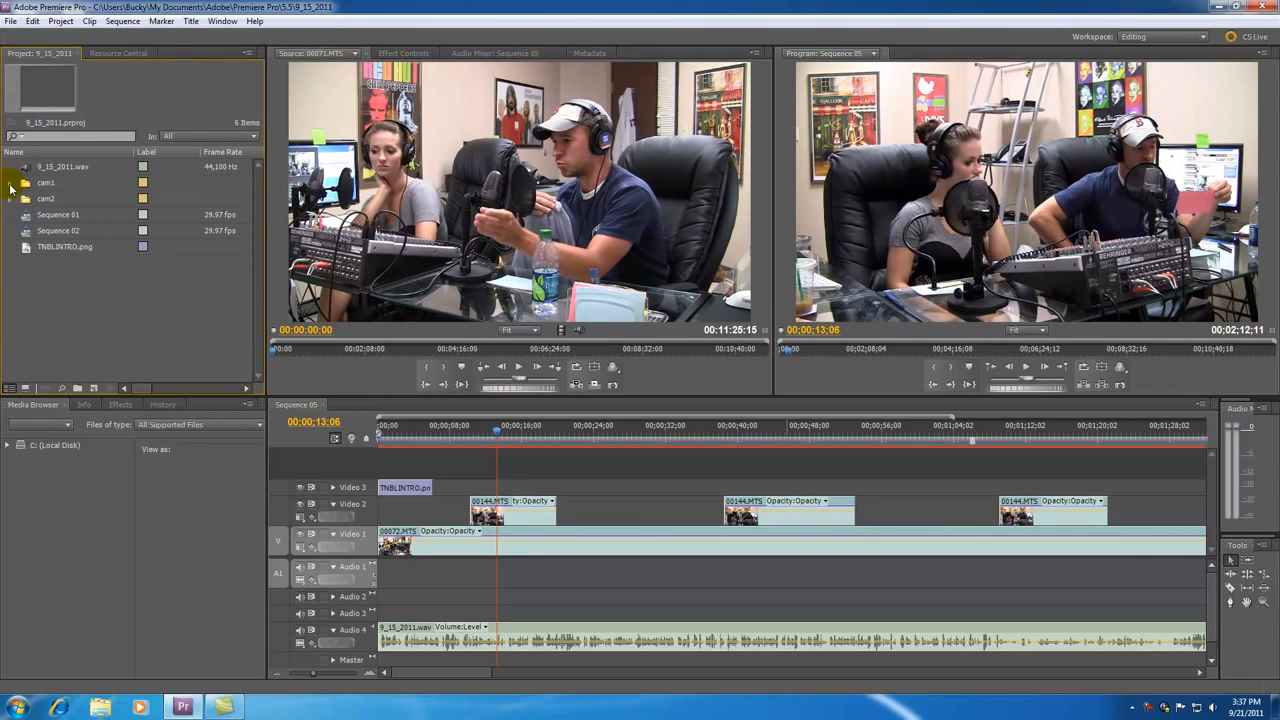
- Rename the TNBLINTRO.png project item as Title
click(64, 252)
click(64, 251)
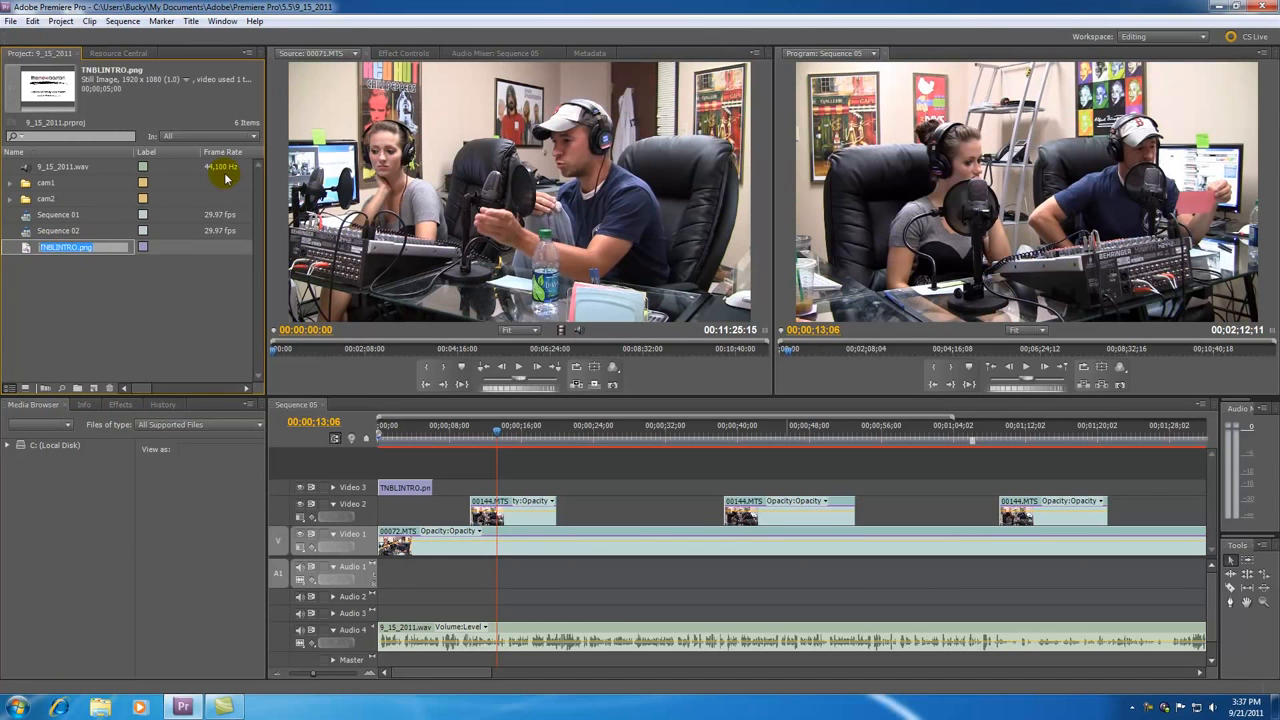
text(Tit)
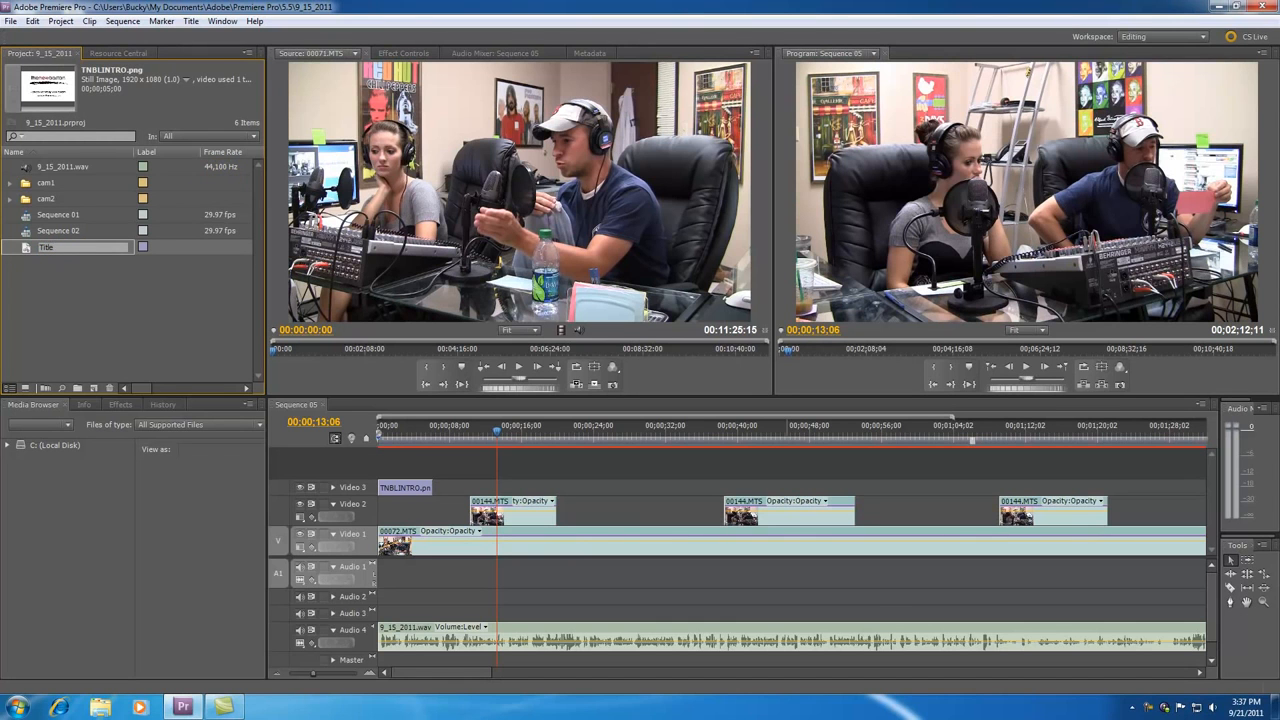
text(le)
click(214, 165)
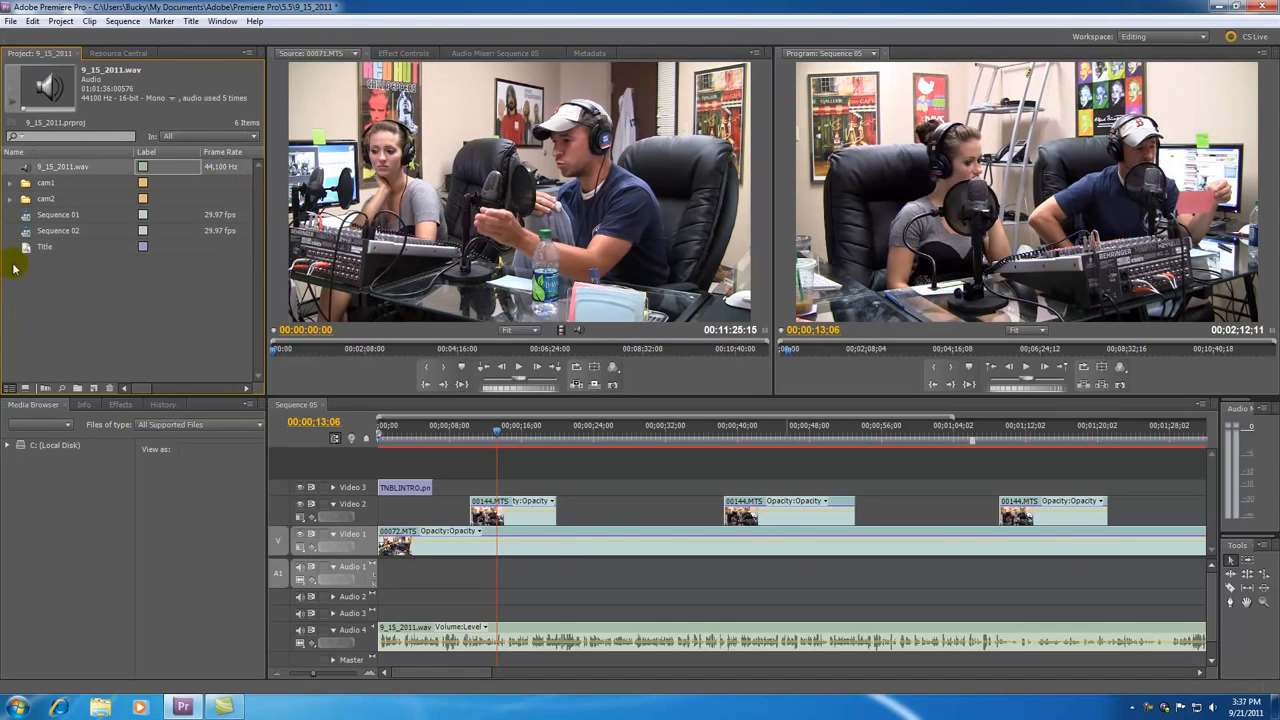
click(46, 252)
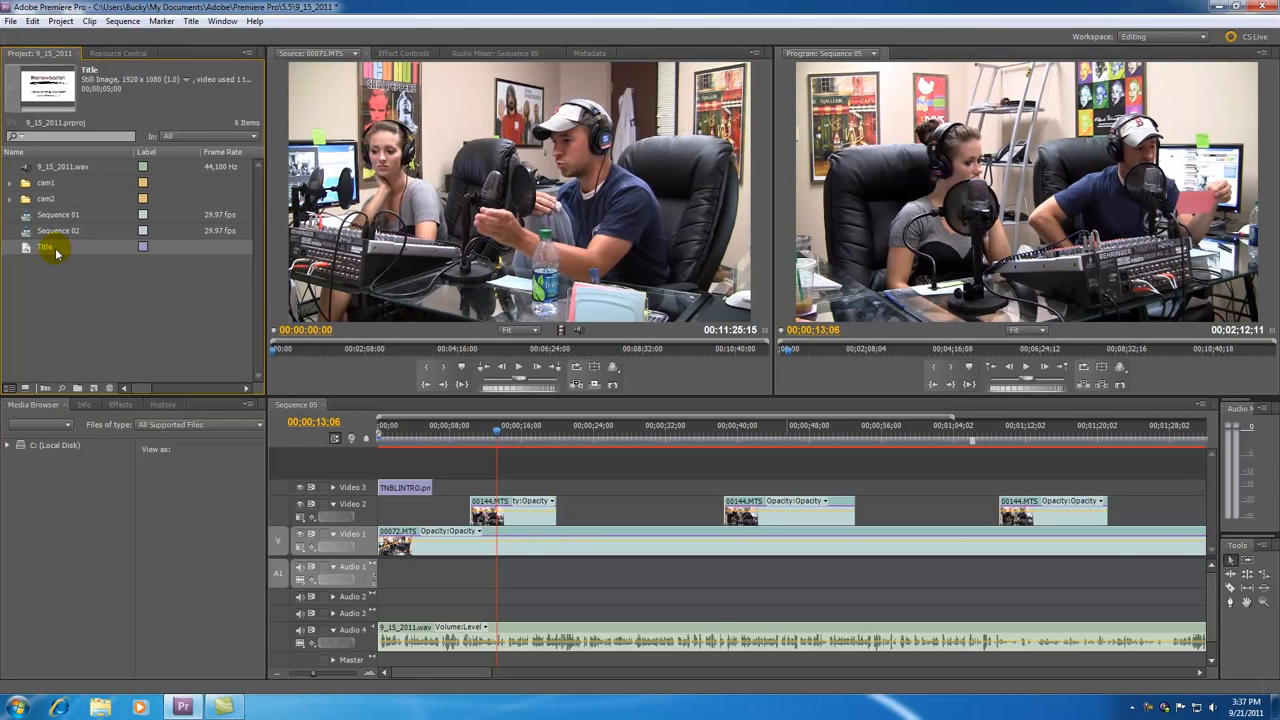
- Examine the contents of the cam1 and cam2 bins and the details of 00141.MTS, leaving both bins collapsed
click(13, 197)
click(13, 182)
scroll(250, 255, down, 3)
drag(260, 267, 253, 323)
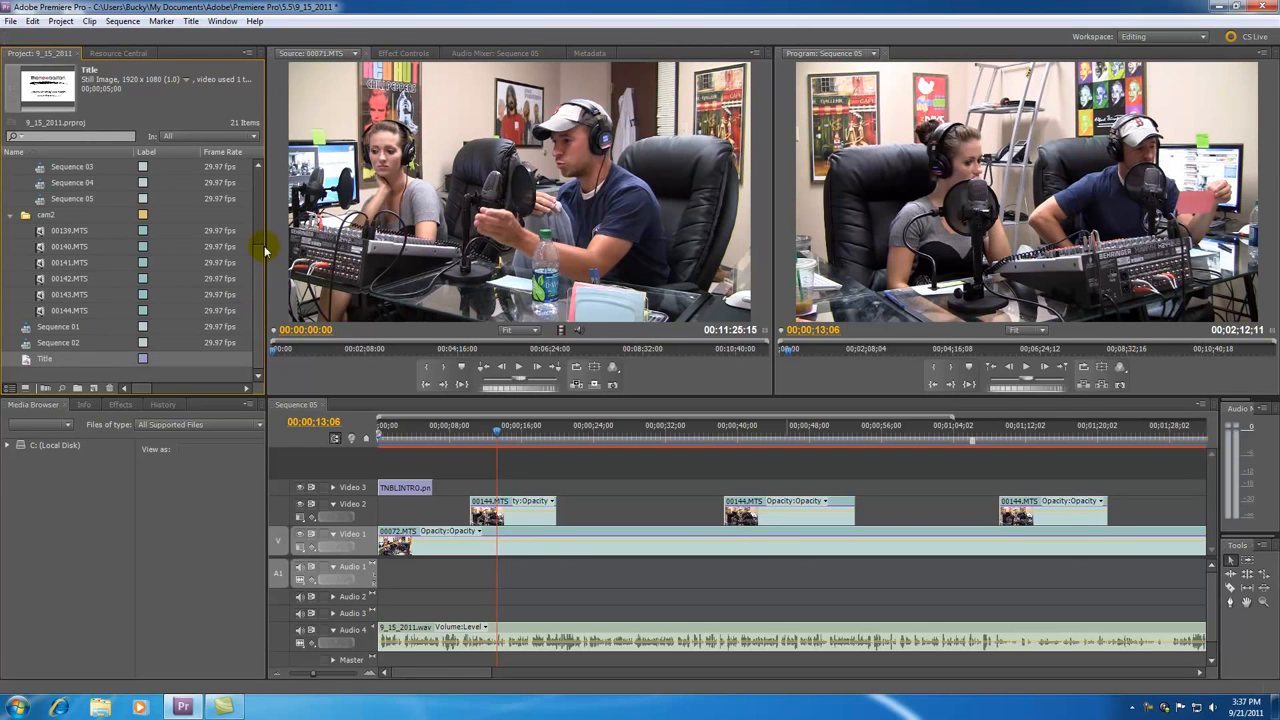
mouse_move(140, 390)
mouse_down()
mouse_move(166, 388)
mouse_move(138, 392)
mouse_up()
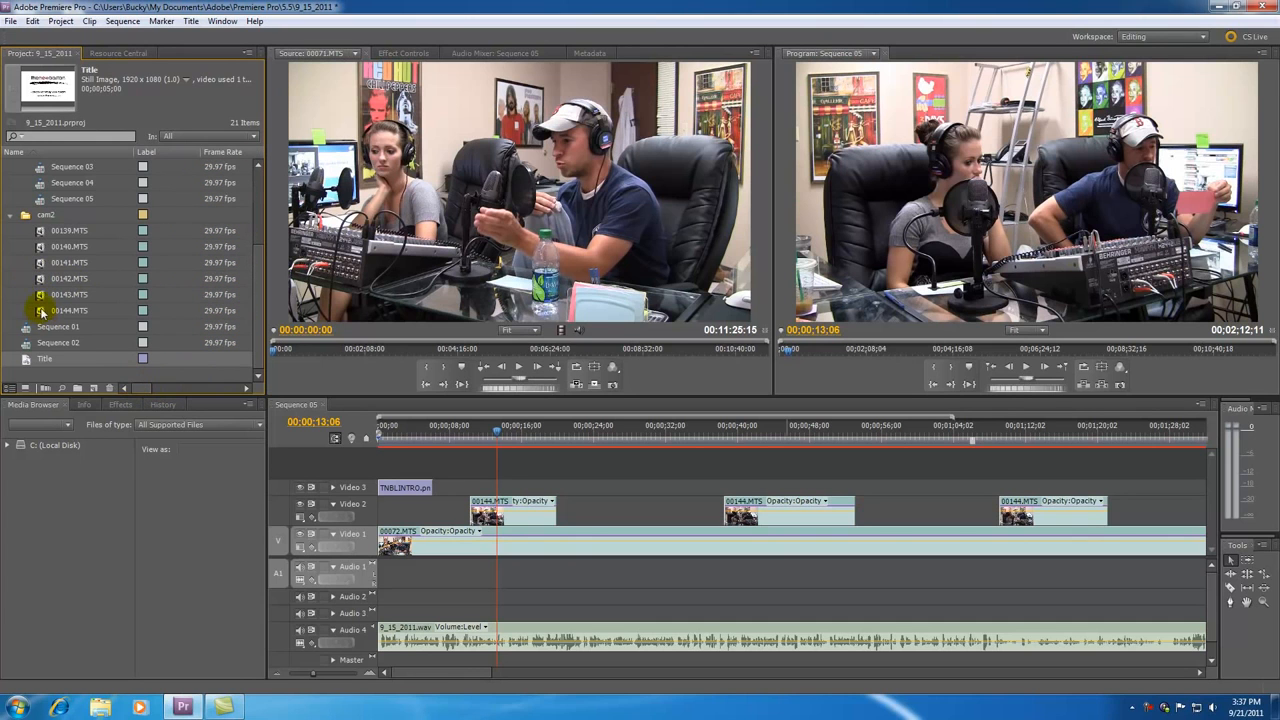
click(40, 265)
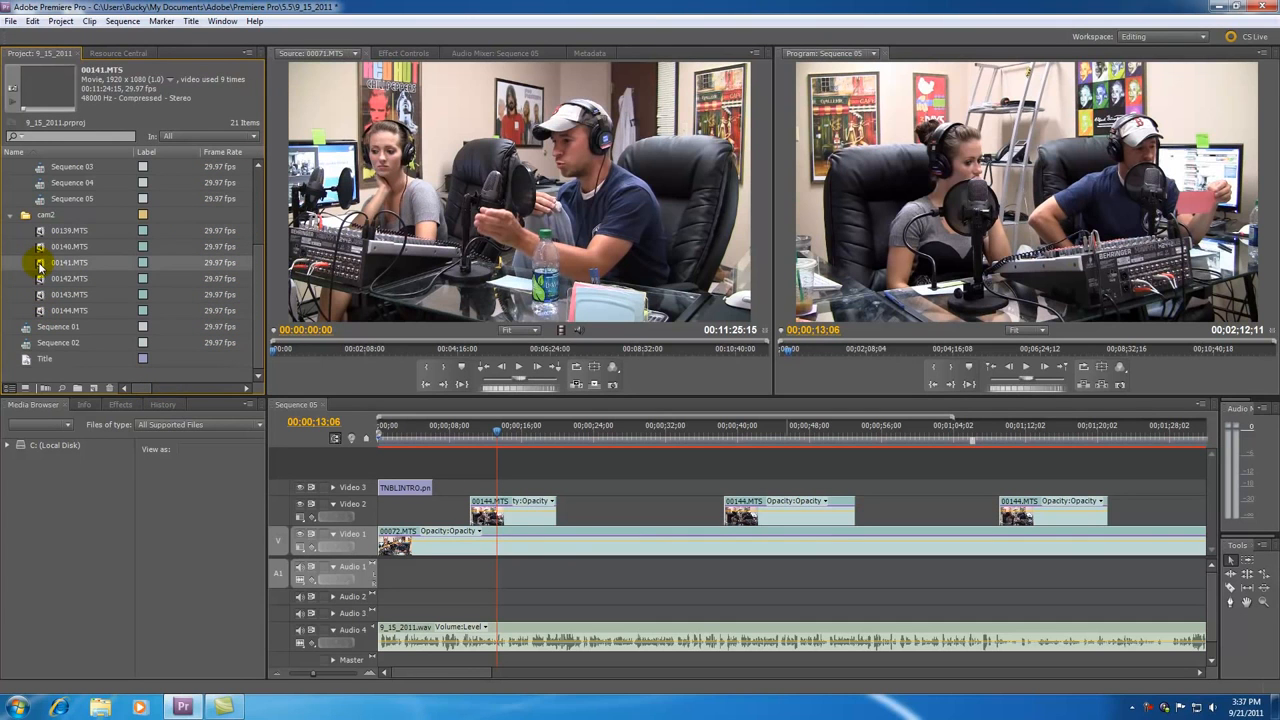
mouse_move(144, 386)
mouse_down()
mouse_move(238, 386)
mouse_move(128, 385)
mouse_up()
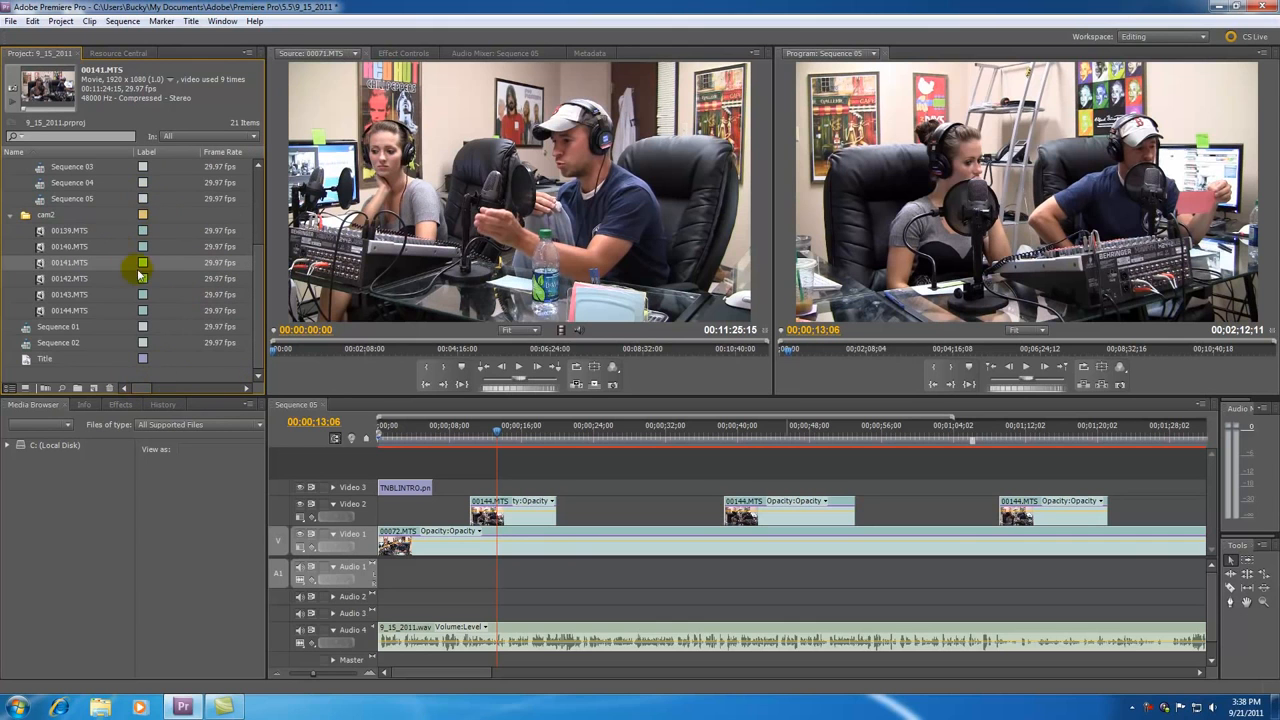
mouse_move(142, 389)
mouse_down()
mouse_move(242, 392)
mouse_move(129, 385)
mouse_up()
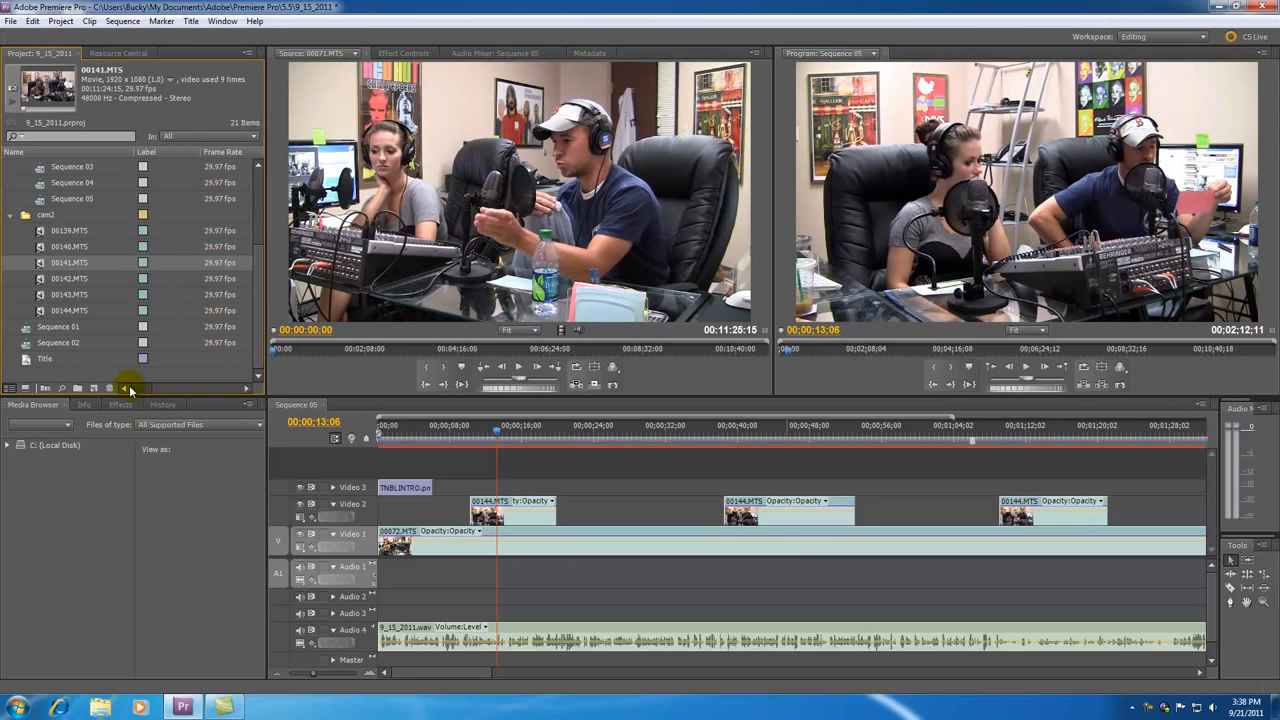
click(11, 215)
scroll(15, 308, up, 1)
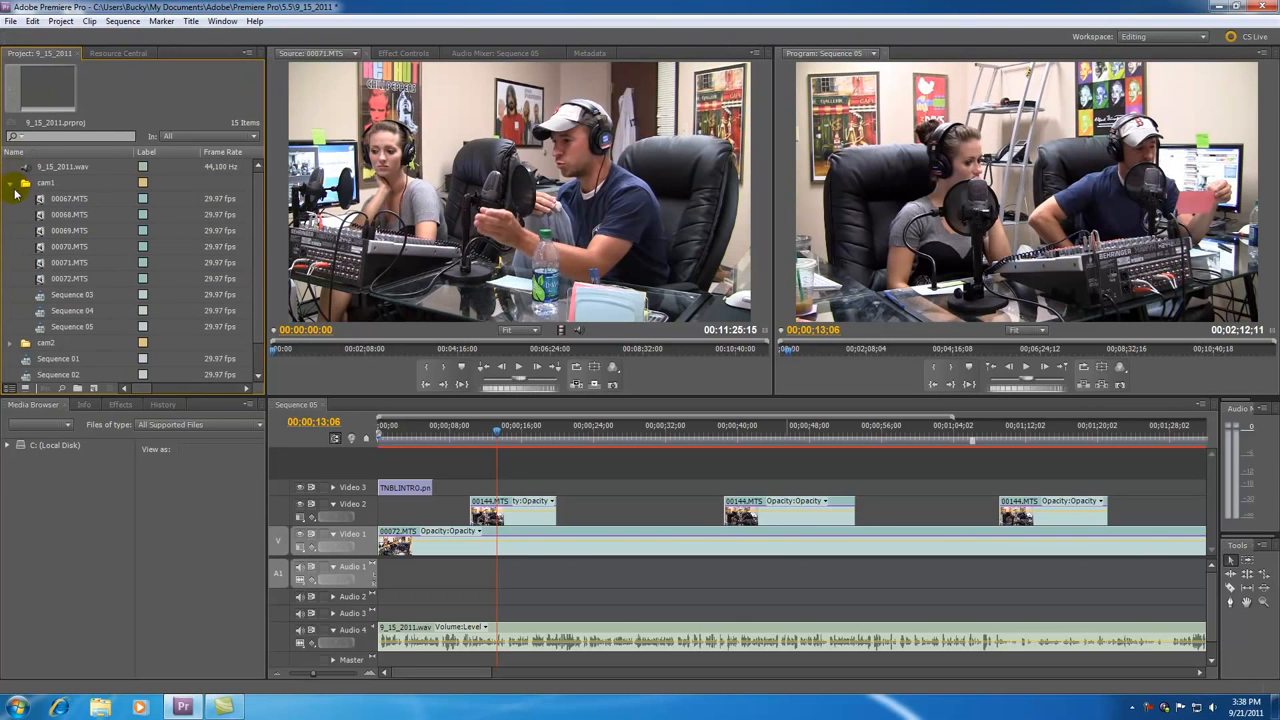
click(12, 185)
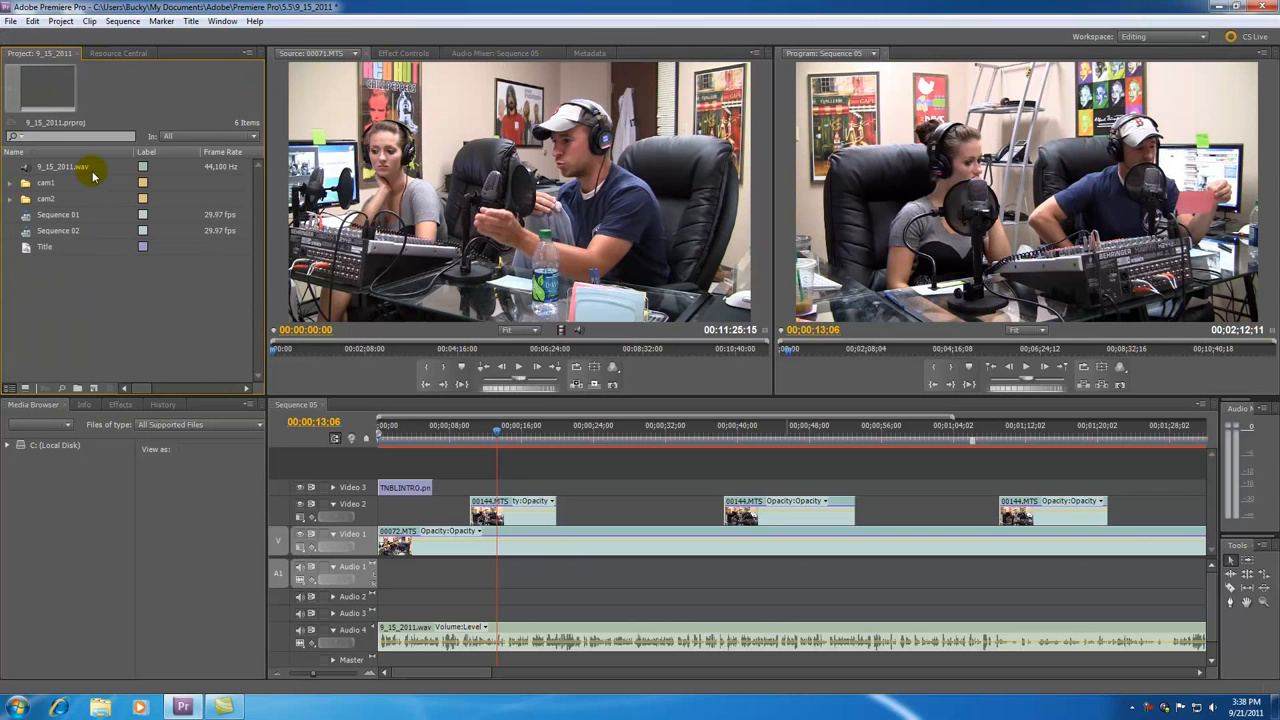
- View the project items as icons, and return to the list view
click(26, 389)
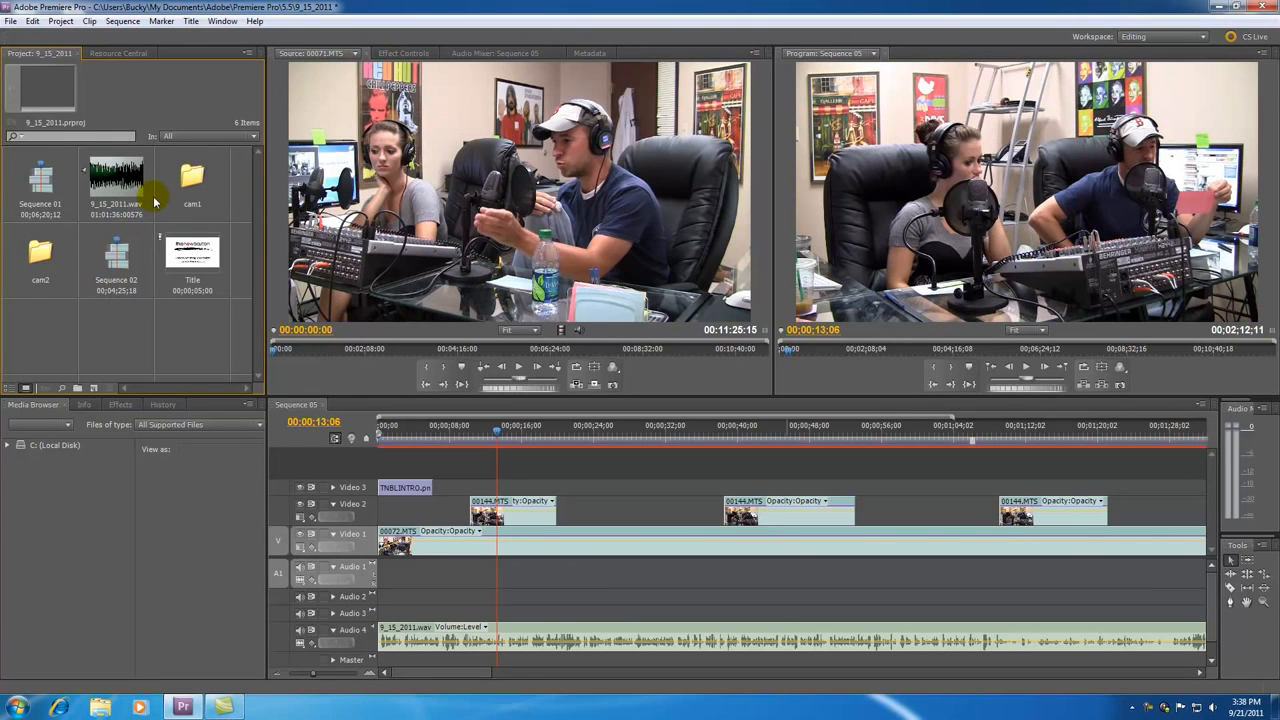
click(10, 388)
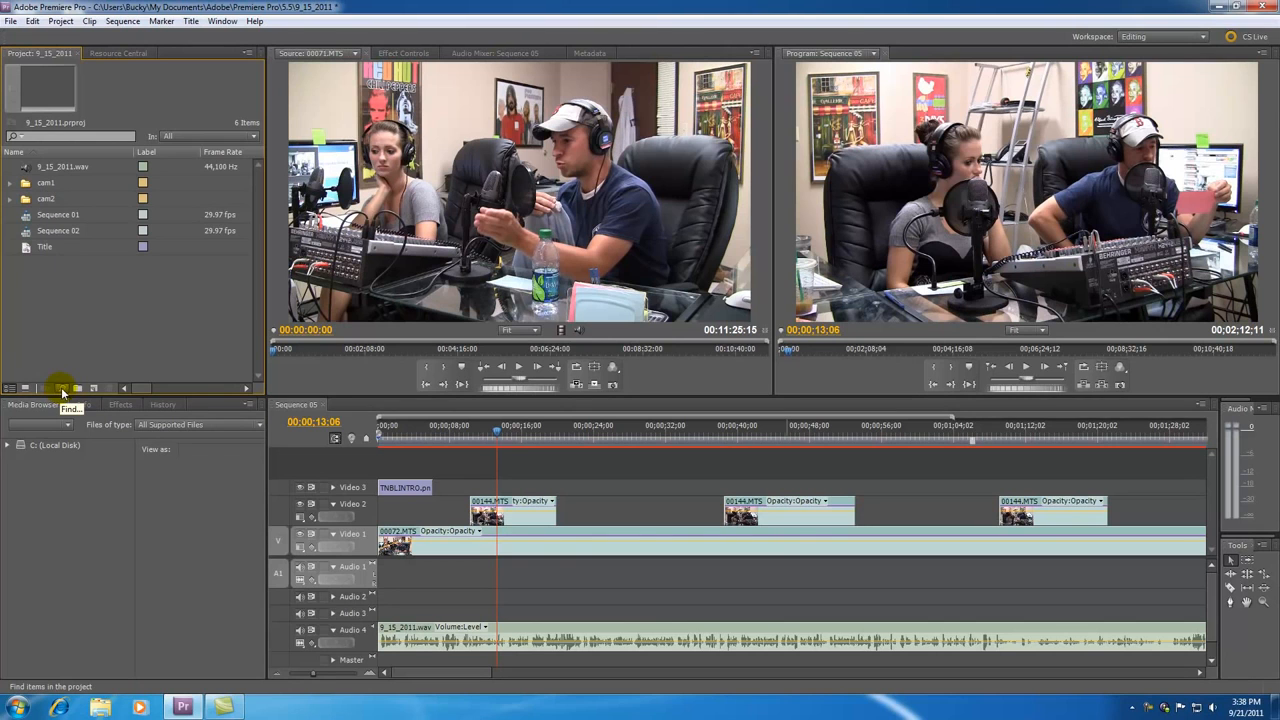
- Search the project items for "title" and clear the search filter
click(45, 135)
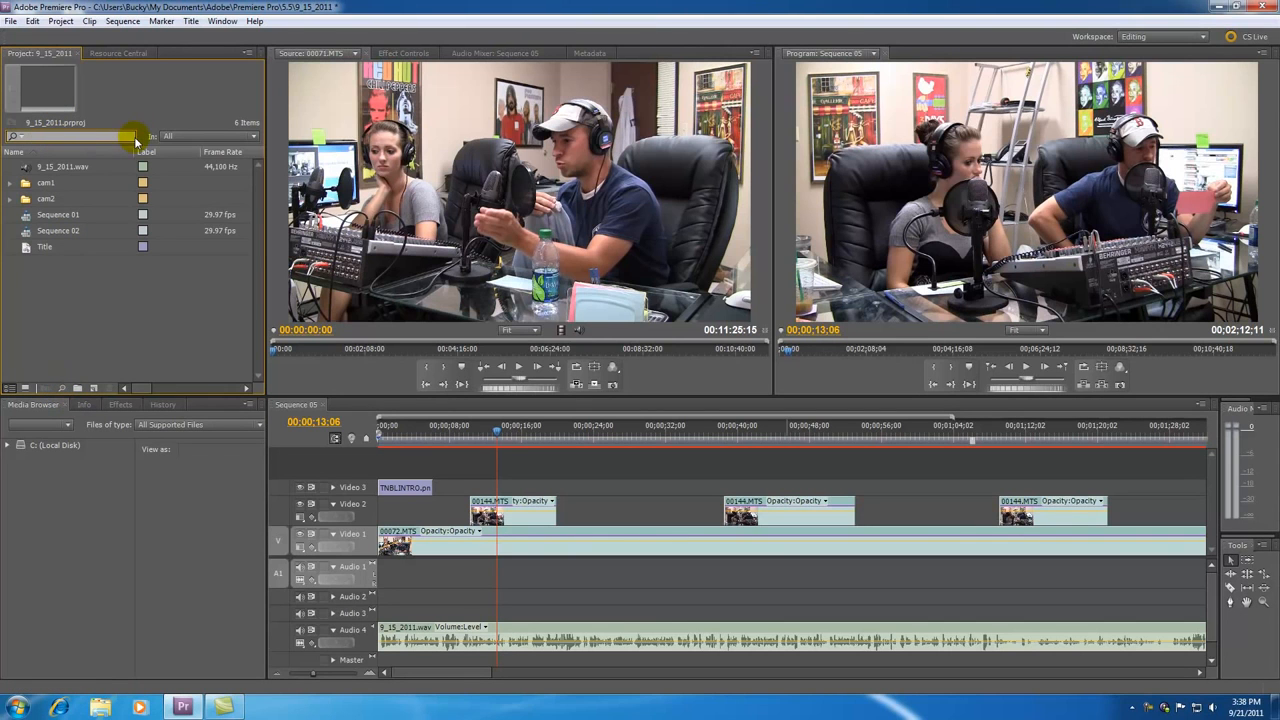
text(title)
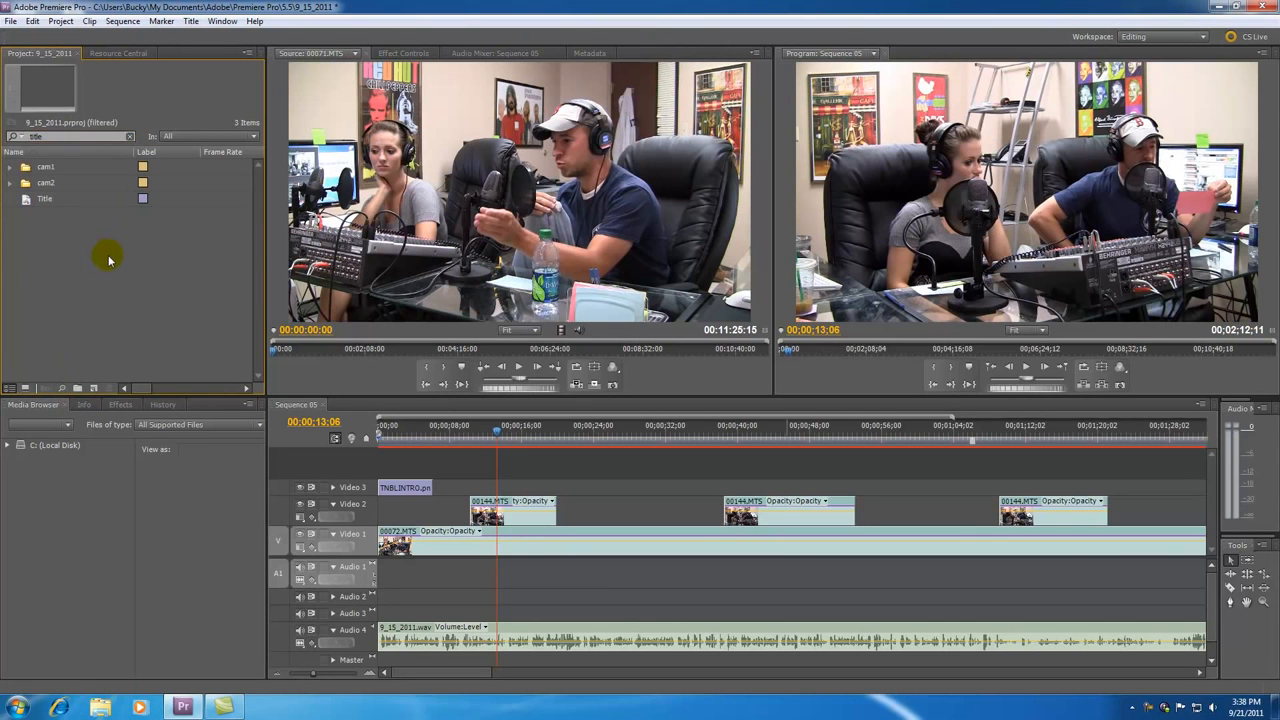
click(9, 136)
click(100, 296)
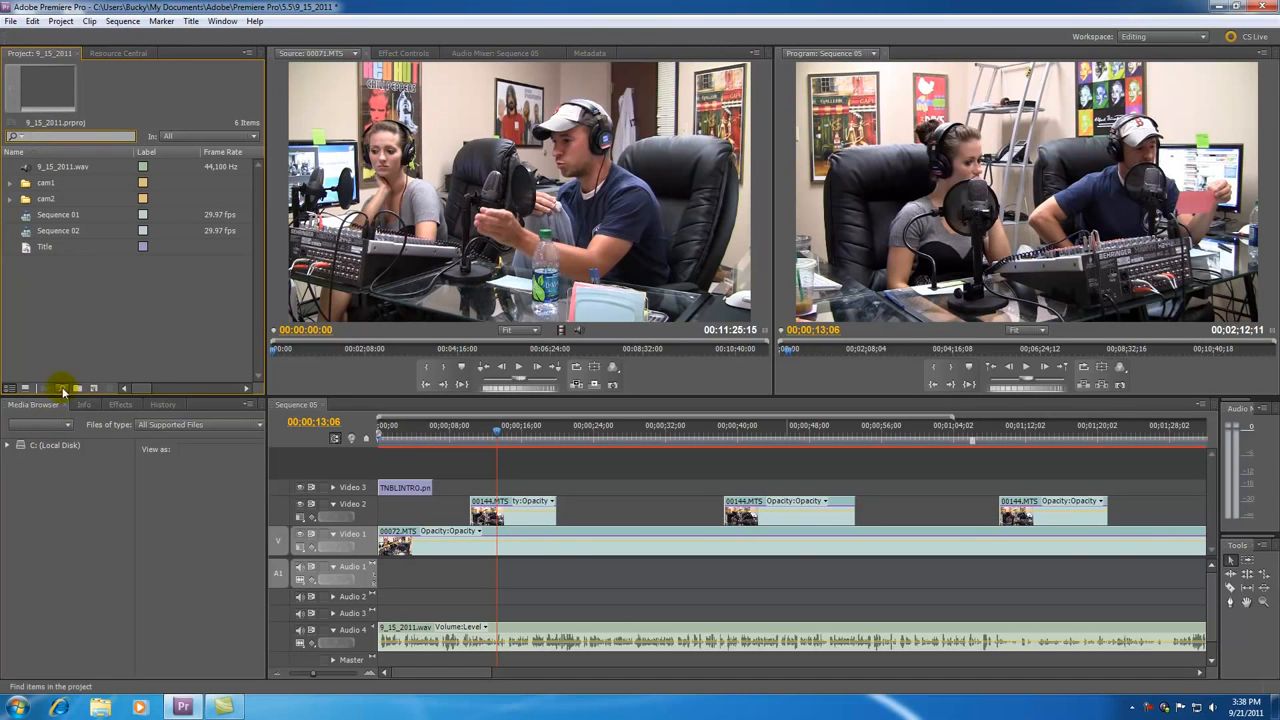
- Create a new bin named crap at the top level of the project
click(28, 168)
click(29, 247)
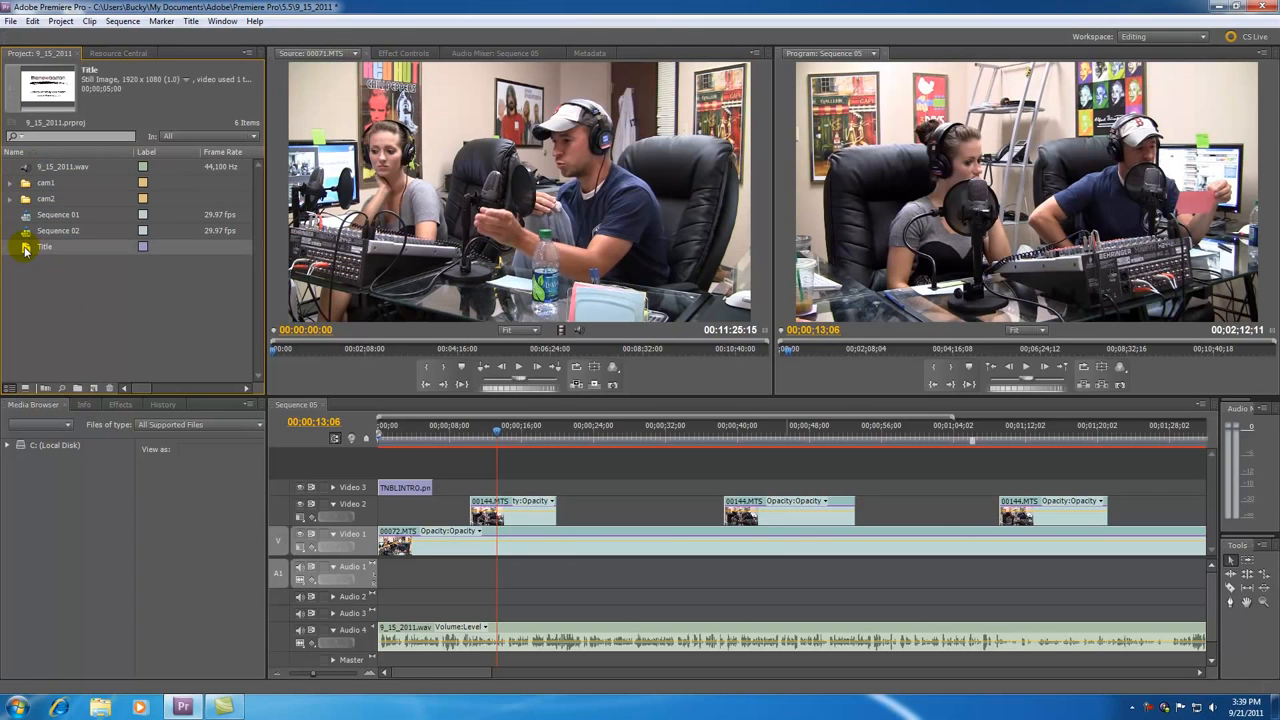
click(62, 297)
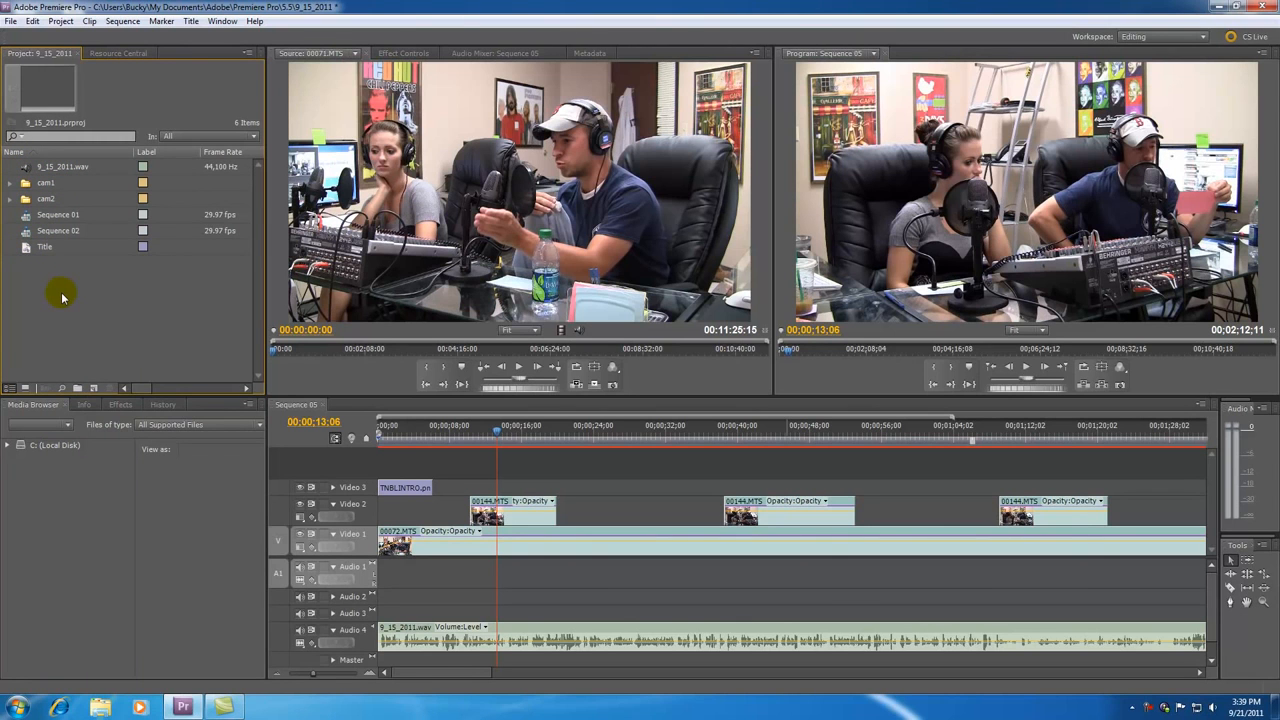
click(77, 388)
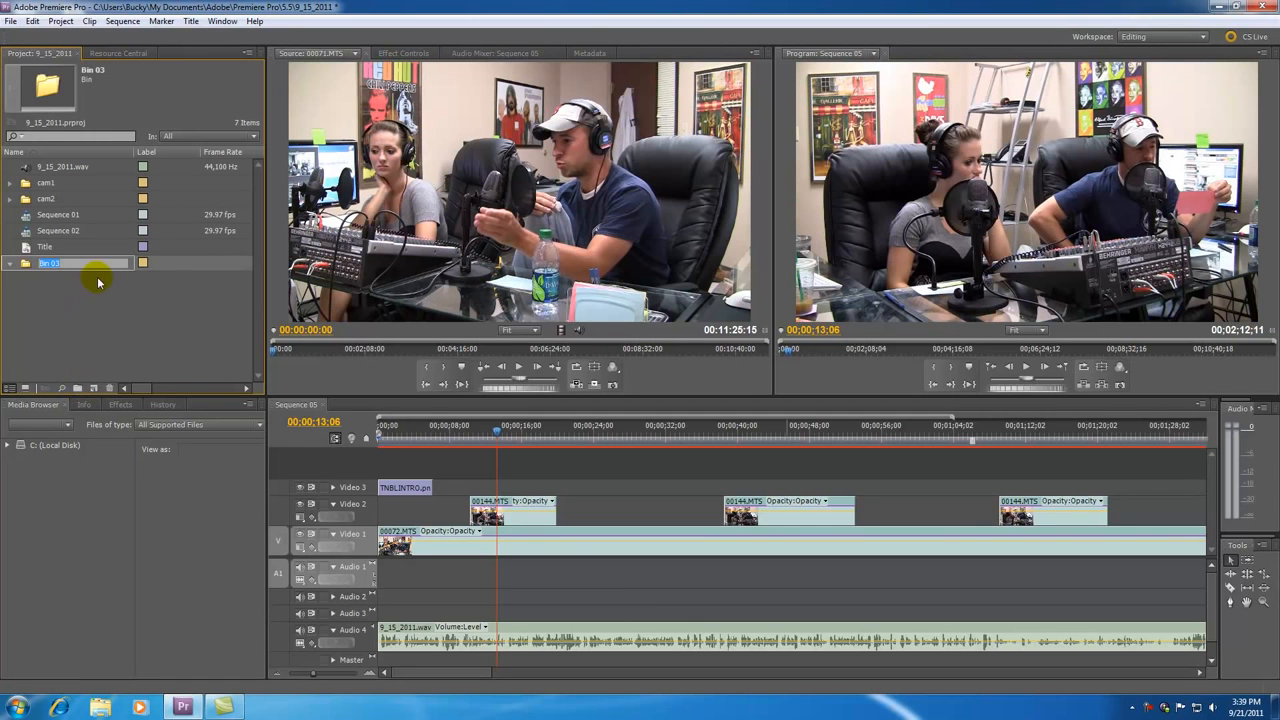
text(crap)
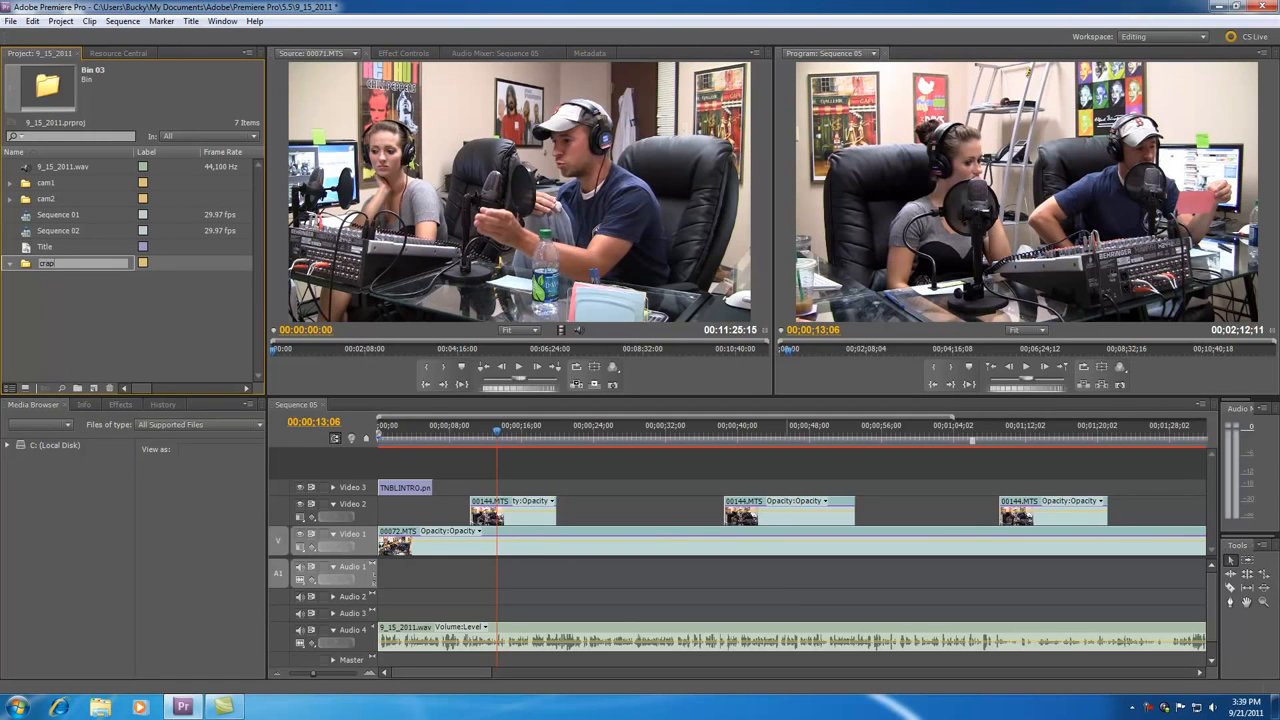
key(Return)
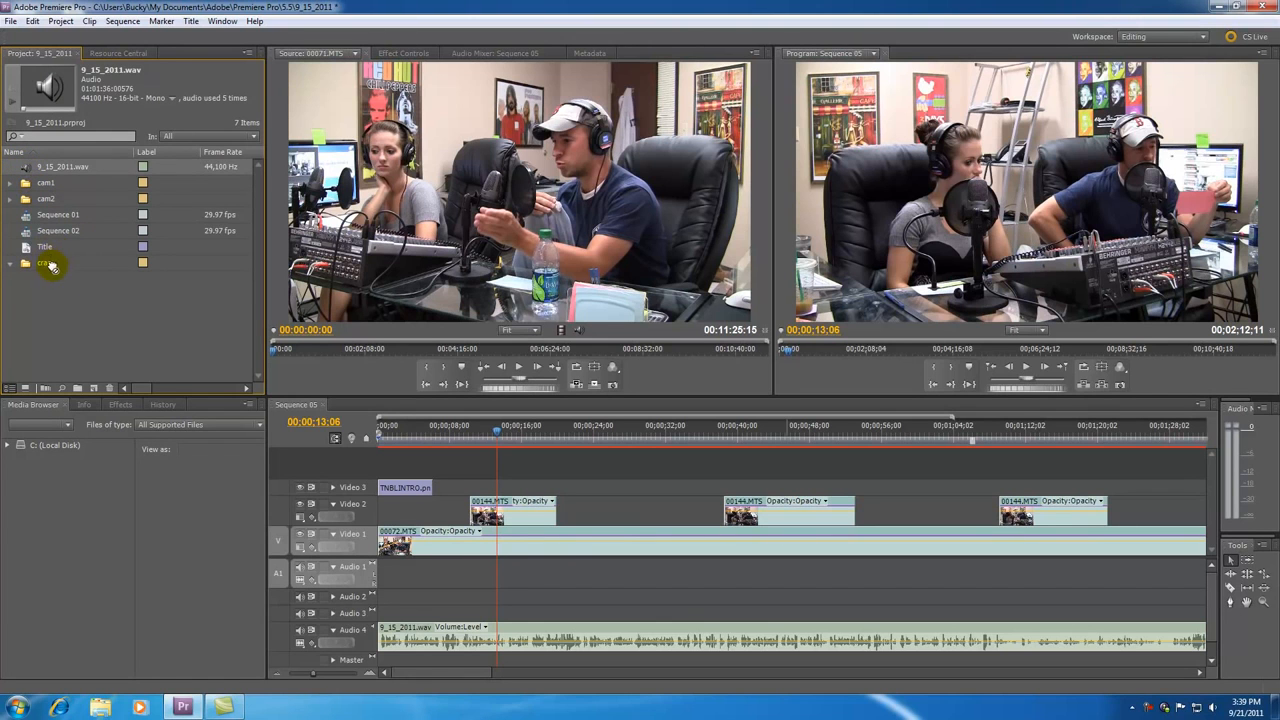
- Move 9_15_2011.wav and the Title image into the crap bin, and collapse the bin
drag(42, 263, 43, 265)
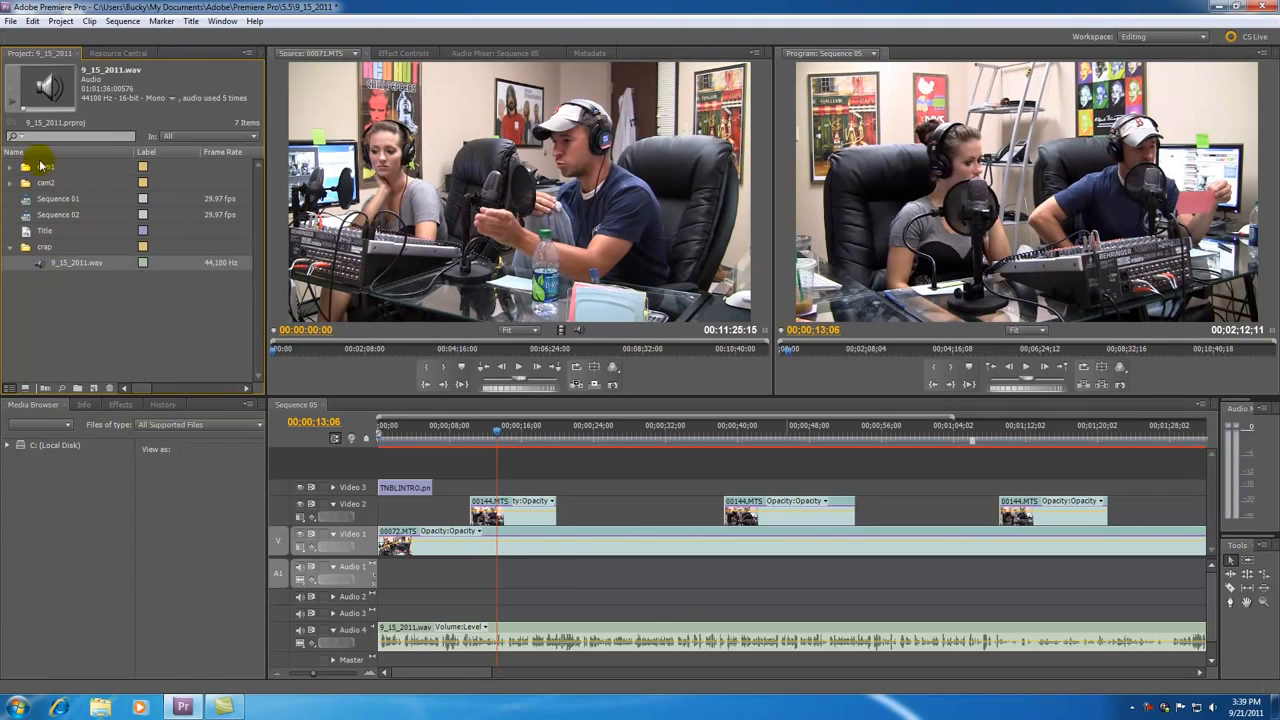
mouse_move(32, 230)
mouse_down()
mouse_move(52, 262)
mouse_move(43, 236)
mouse_up()
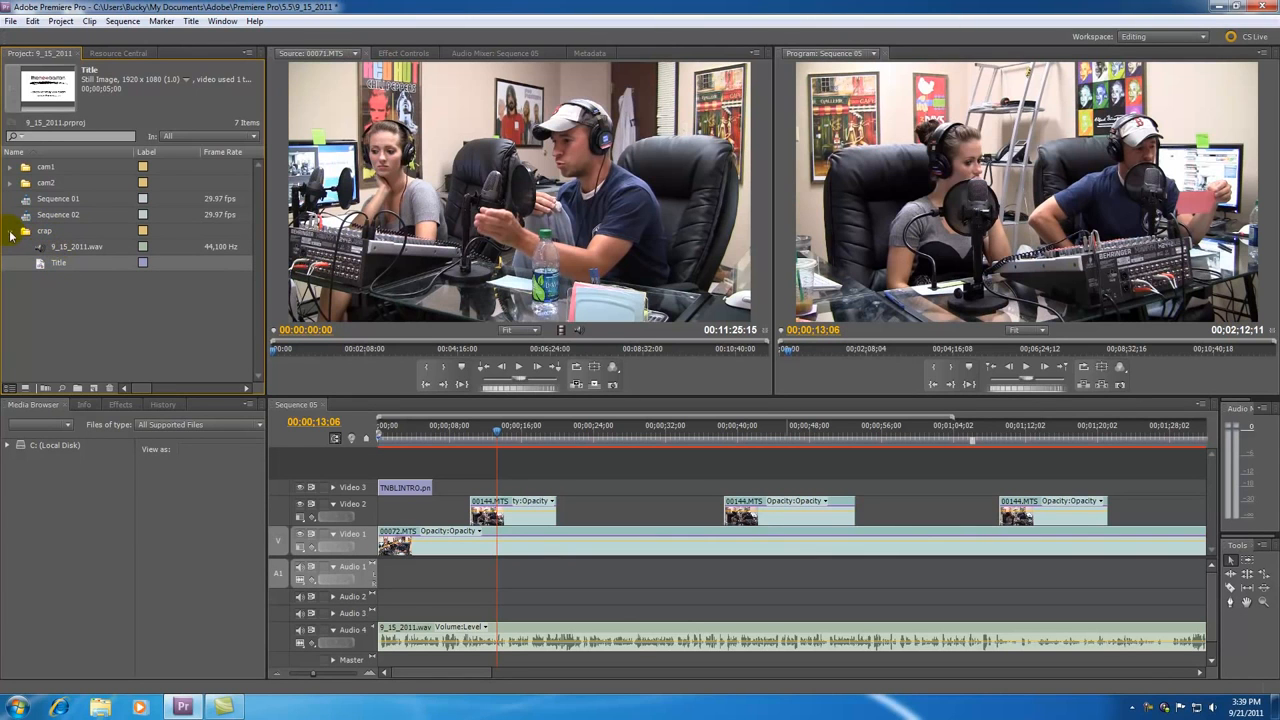
click(11, 233)
click(11, 233)
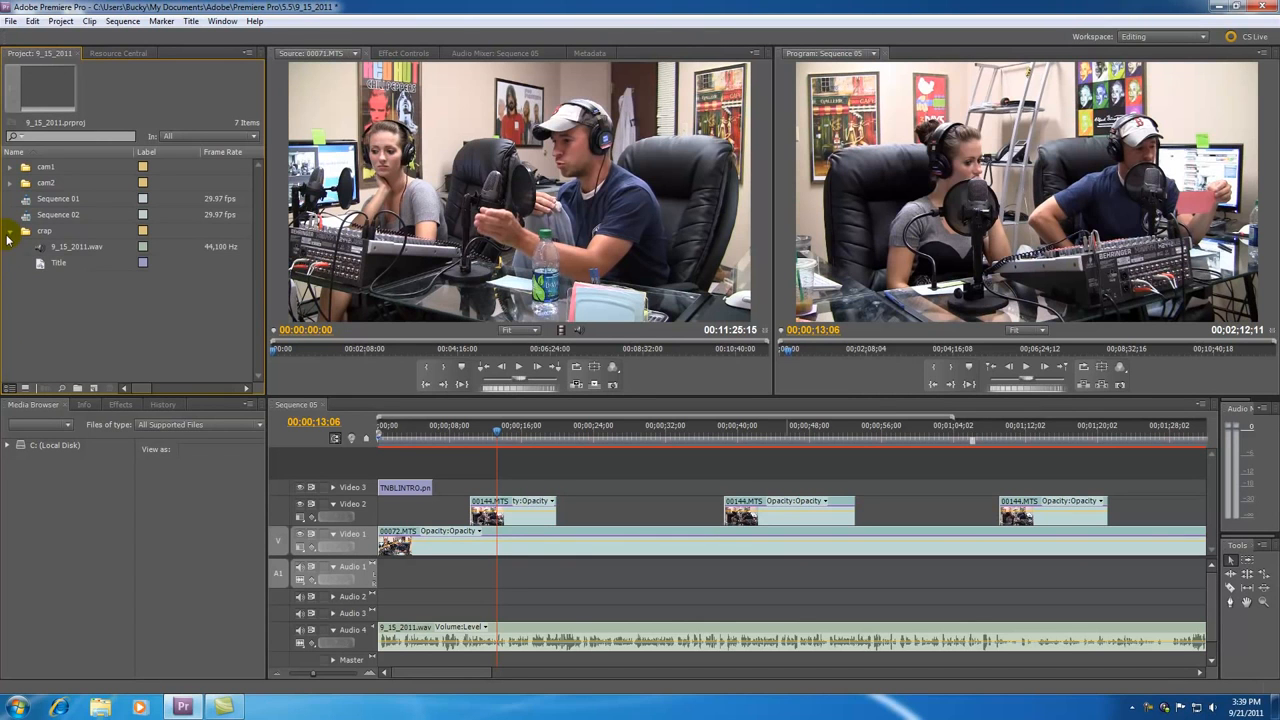
click(11, 233)
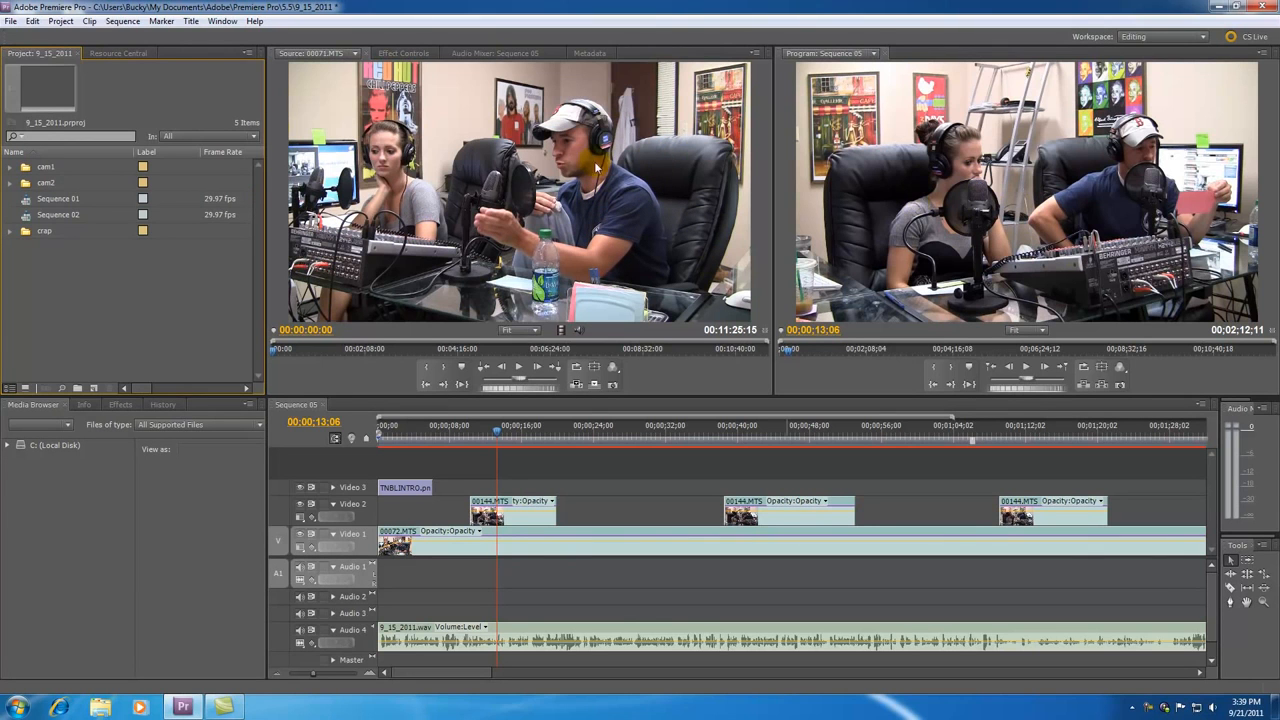
- Look through the clips and sequences in the cam1 and cam2 bins, leaving both bins collapsed
click(11, 169)
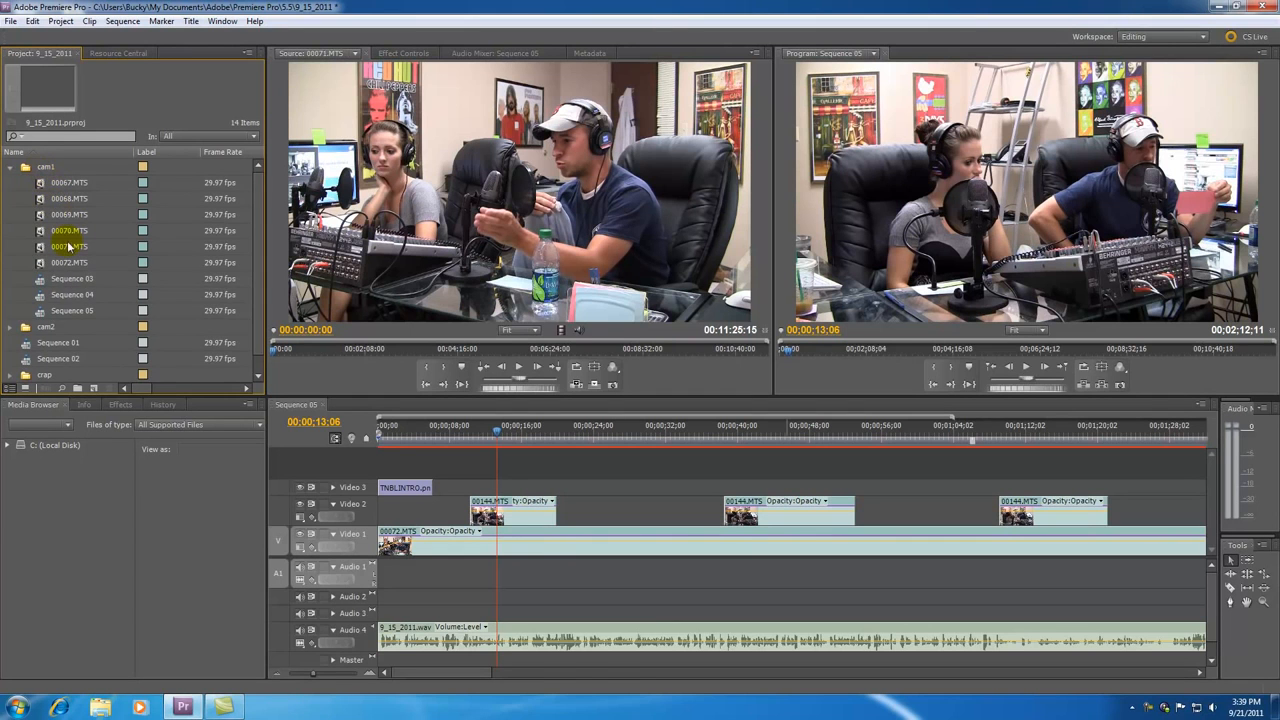
click(12, 168)
click(12, 184)
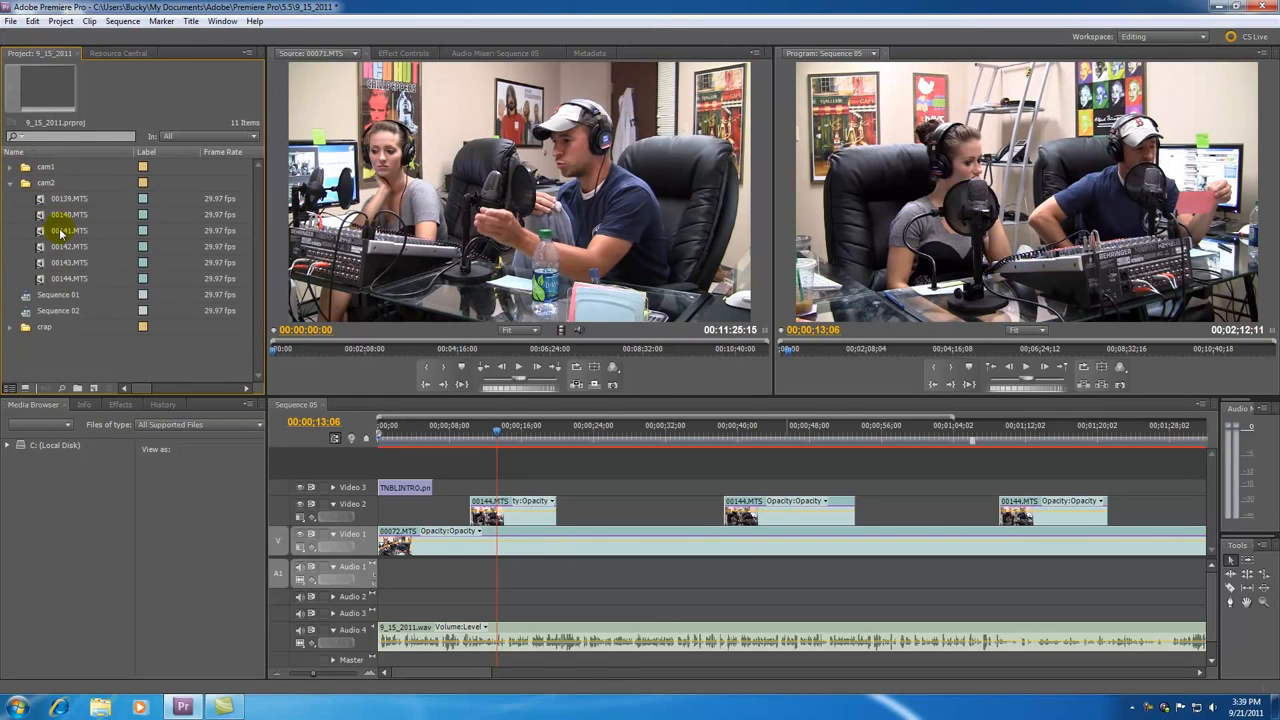
click(11, 167)
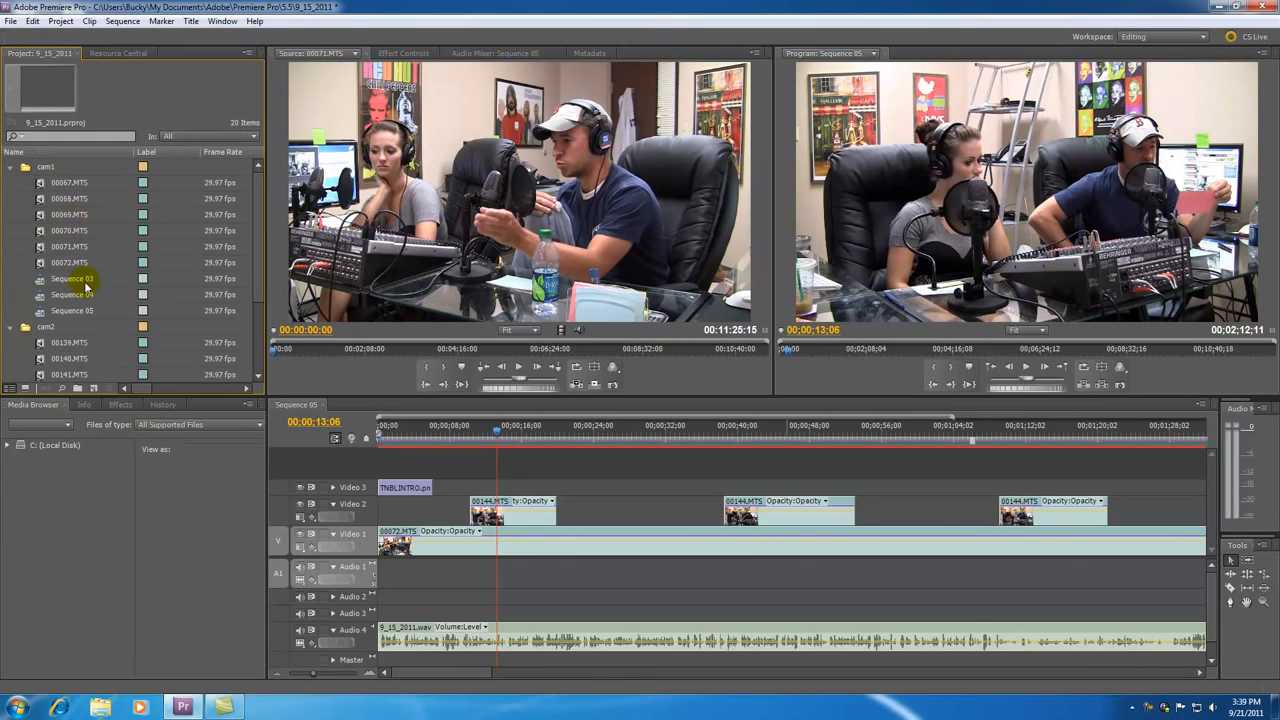
click(11, 168)
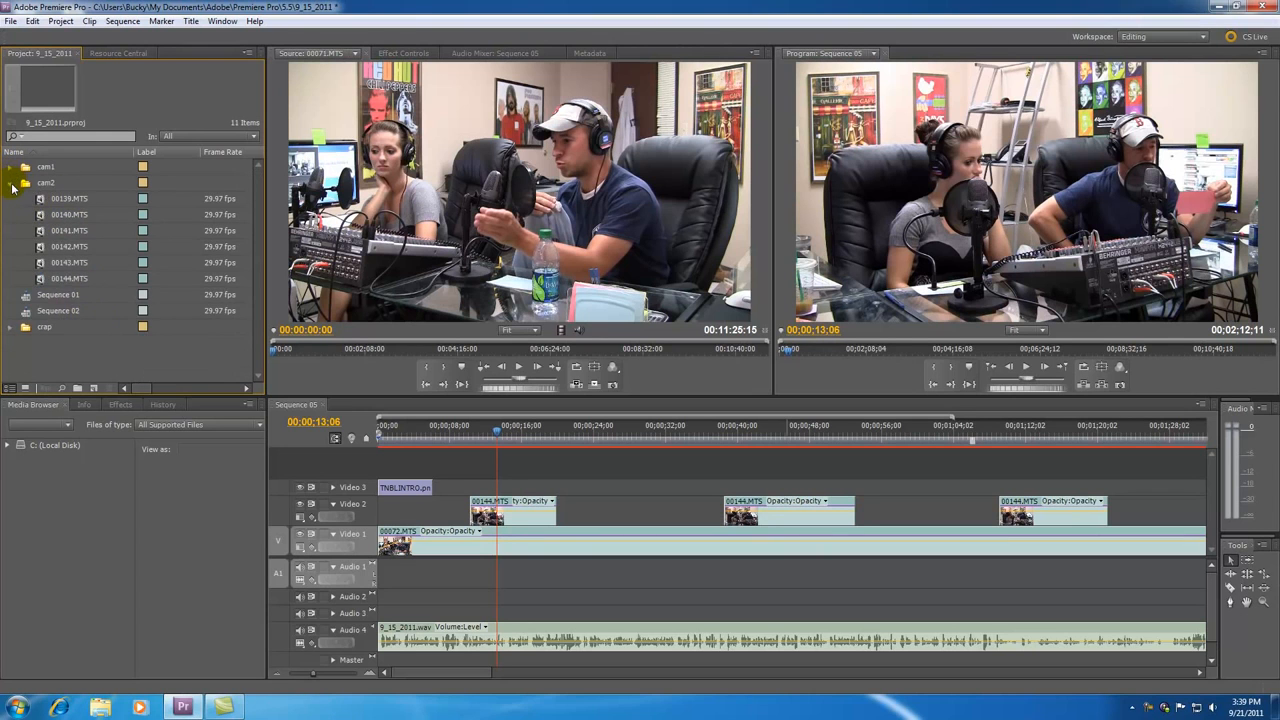
click(11, 184)
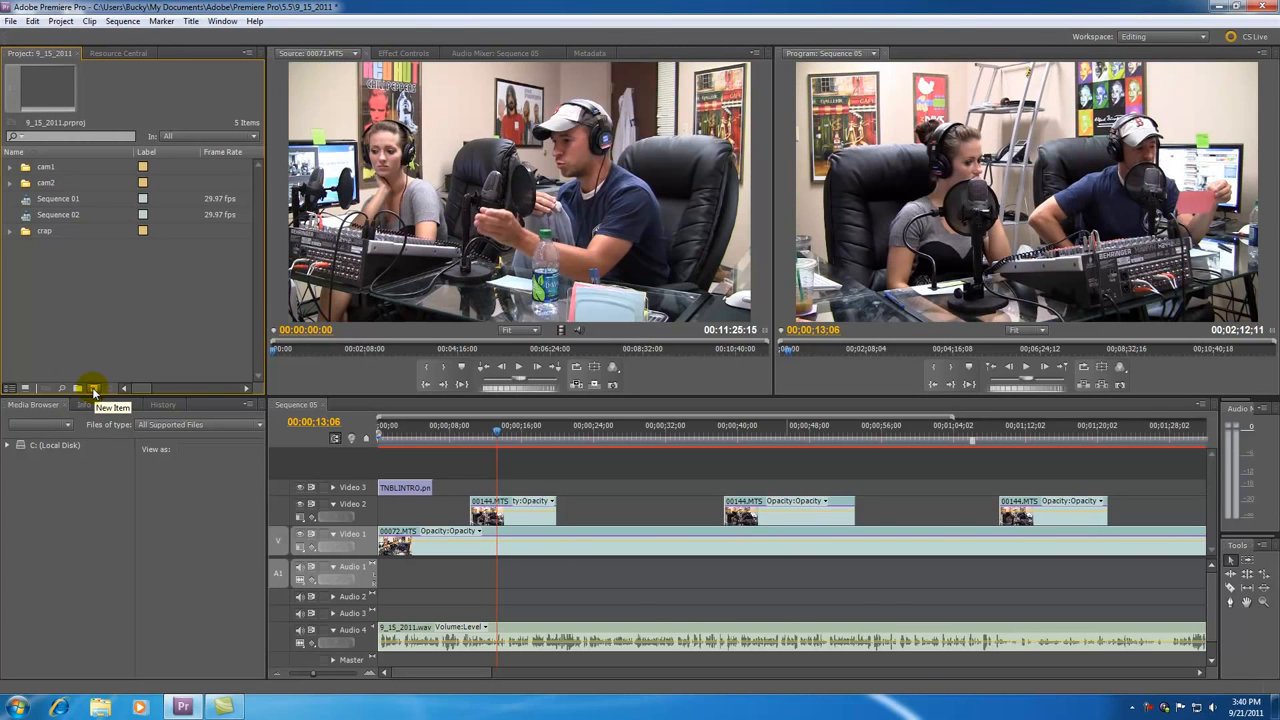
- Expand the crap bin and preview its 9_15_2011.wav and Title items
click(11, 231)
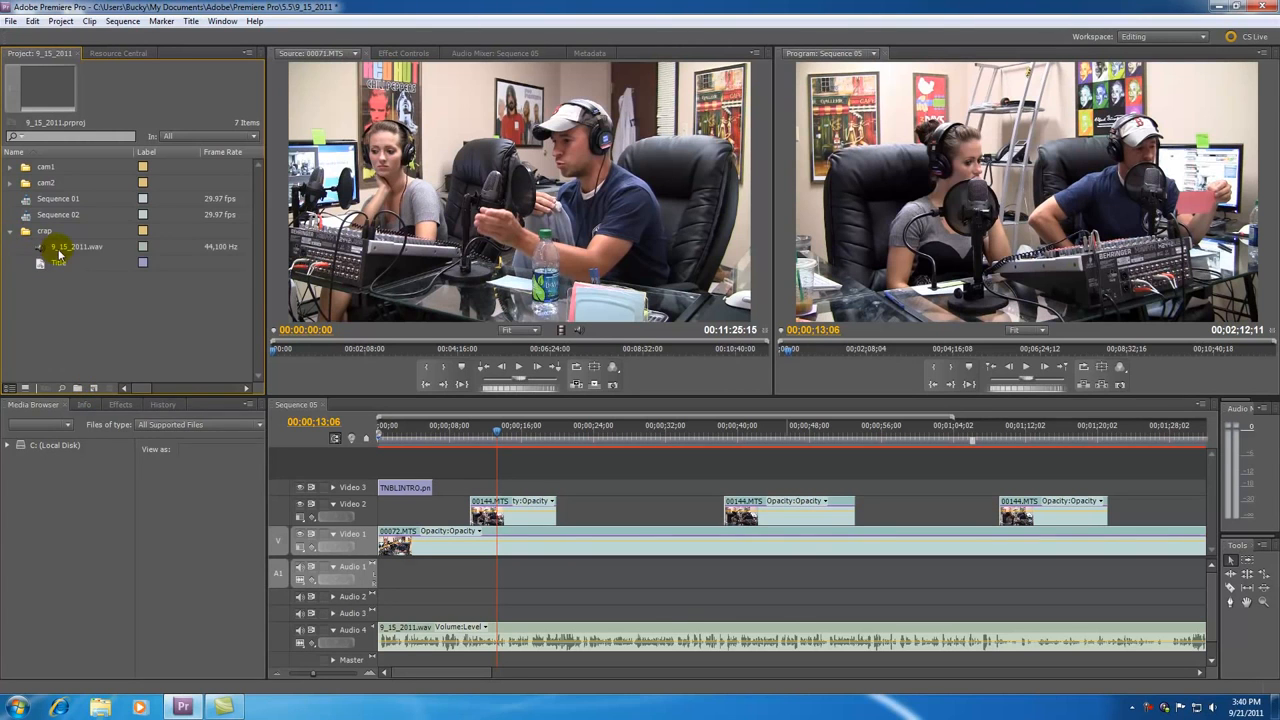
click(40, 251)
click(38, 261)
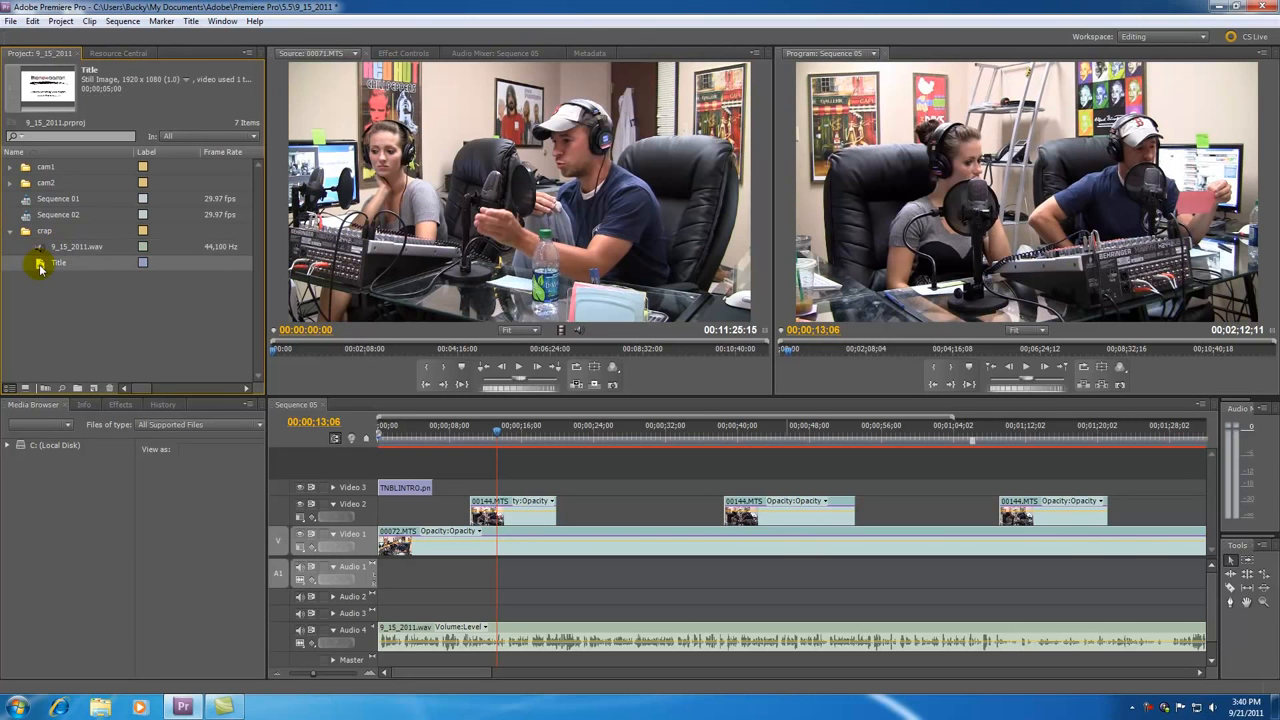
- Review the types of new items the project can create without adding any, and collapse the crap bin
click(93, 388)
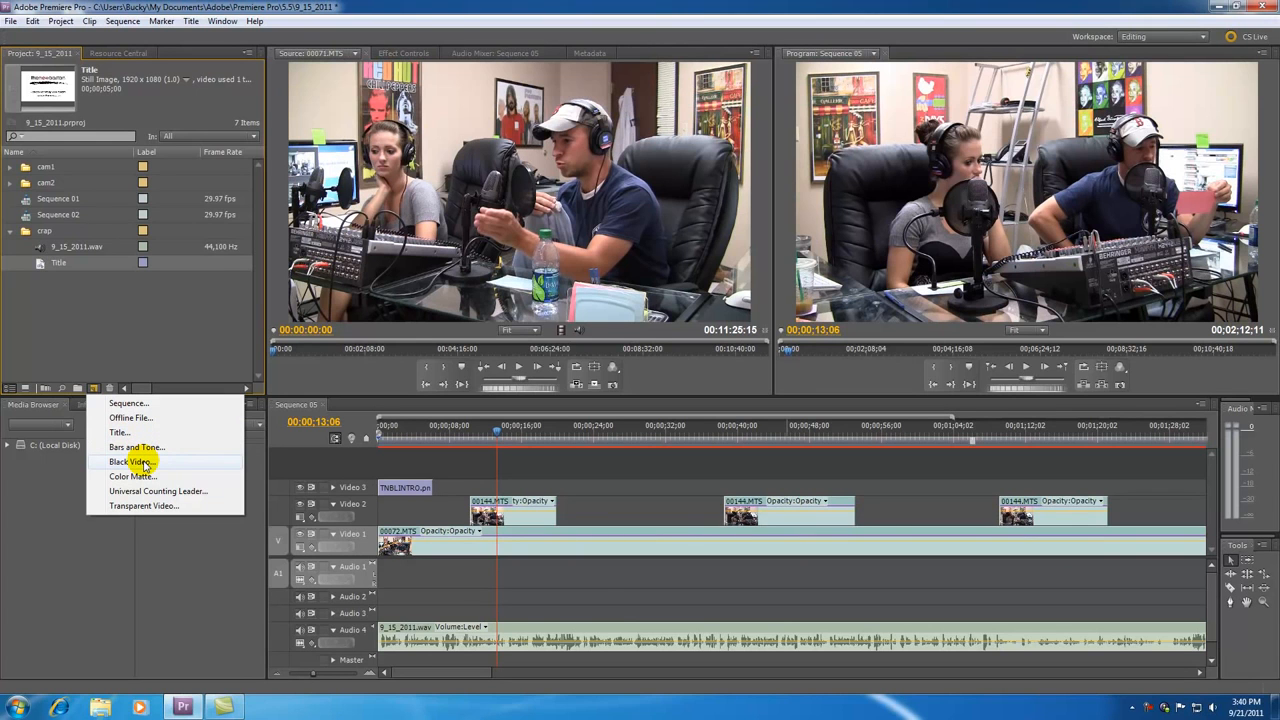
click(88, 327)
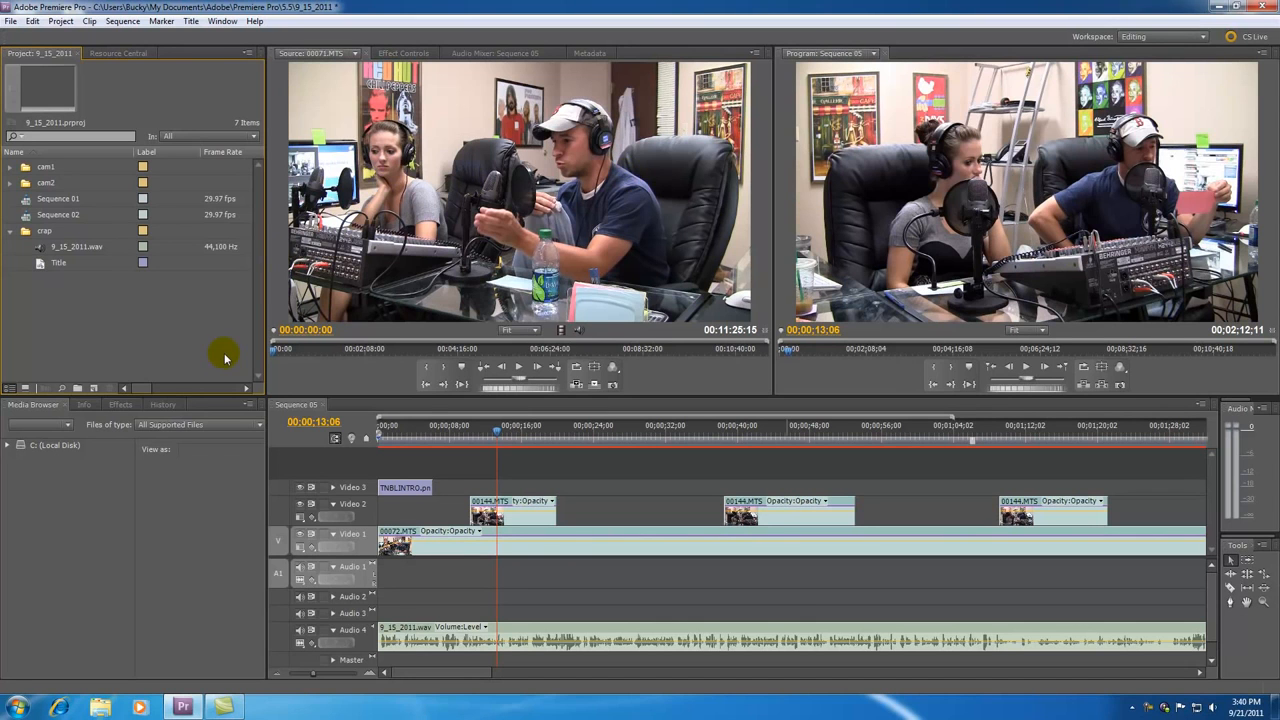
mouse_move(134, 391)
mouse_down()
mouse_move(240, 383)
mouse_move(128, 397)
mouse_up()
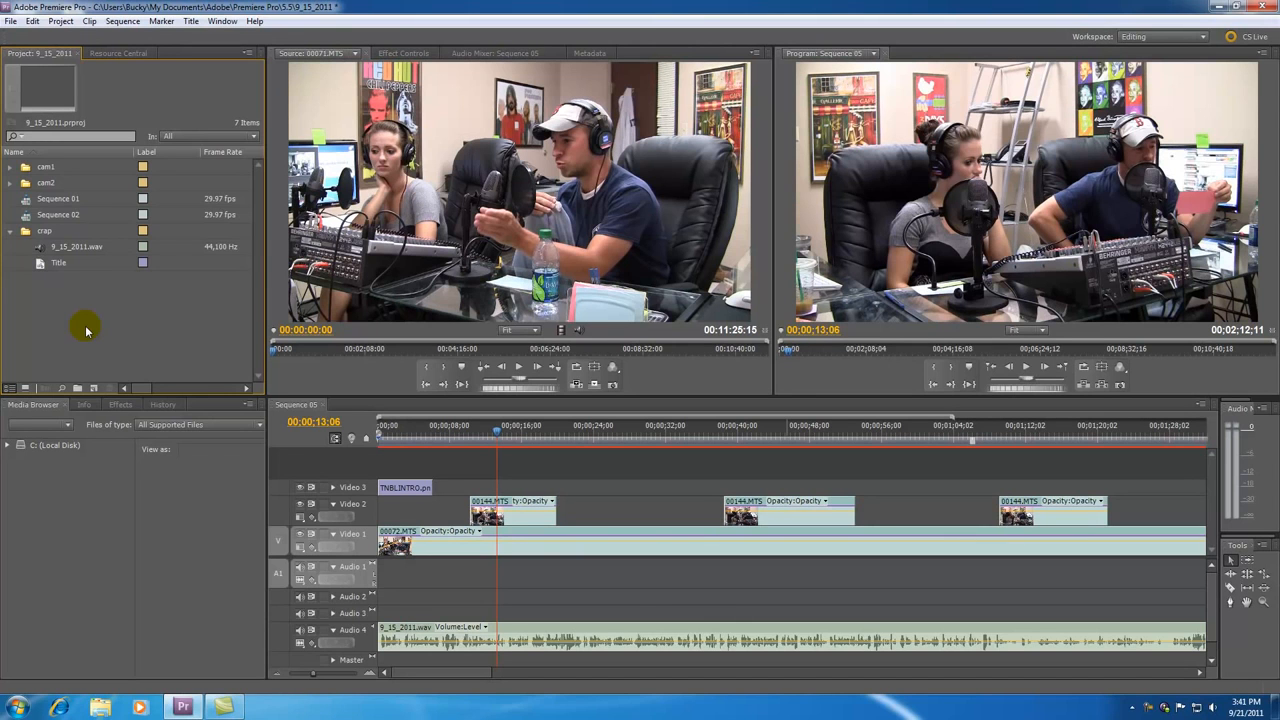
click(11, 231)
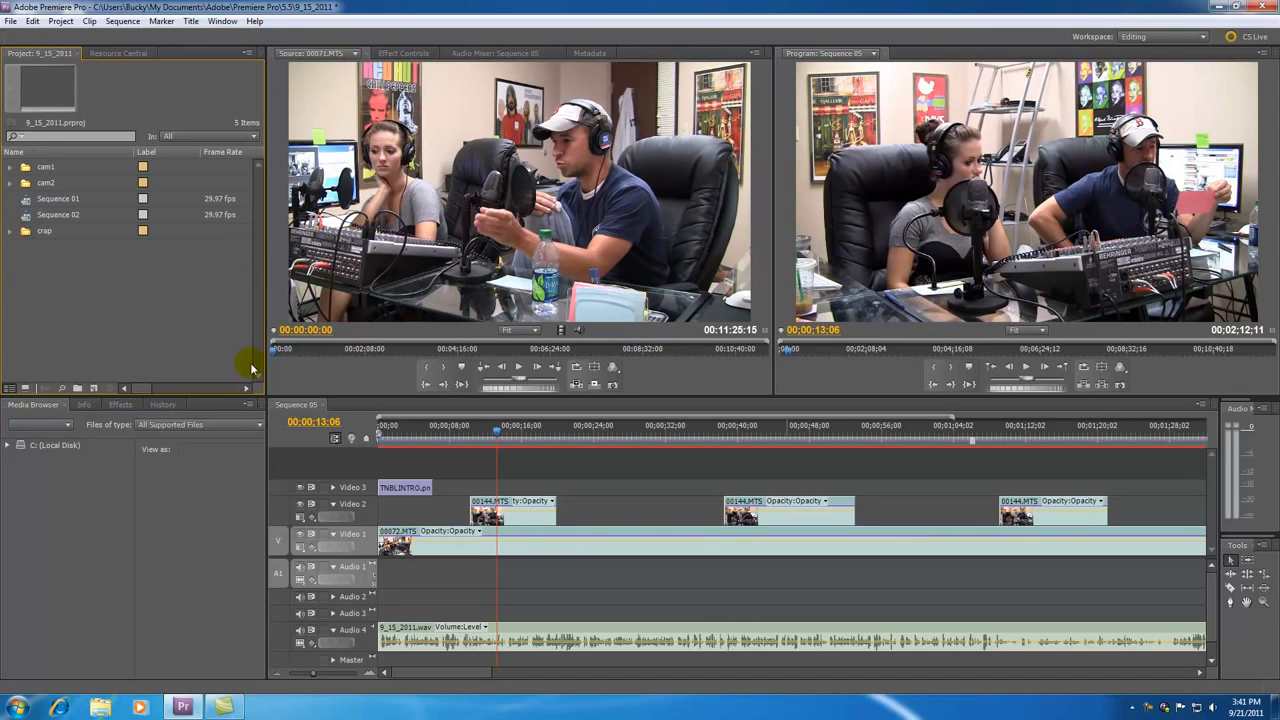